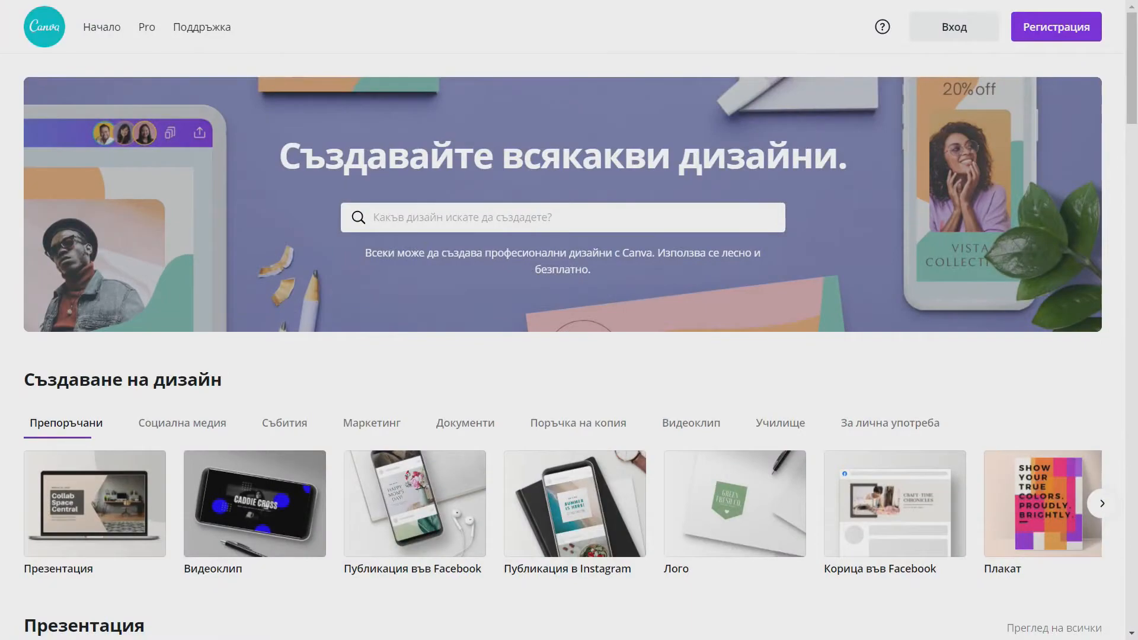
- Scroll the home page template rows down to the footer and browse the site language list
{"action": "scroll", "coordinate": [426, 252], "scroll_direction": "down", "scroll_amount": 4}
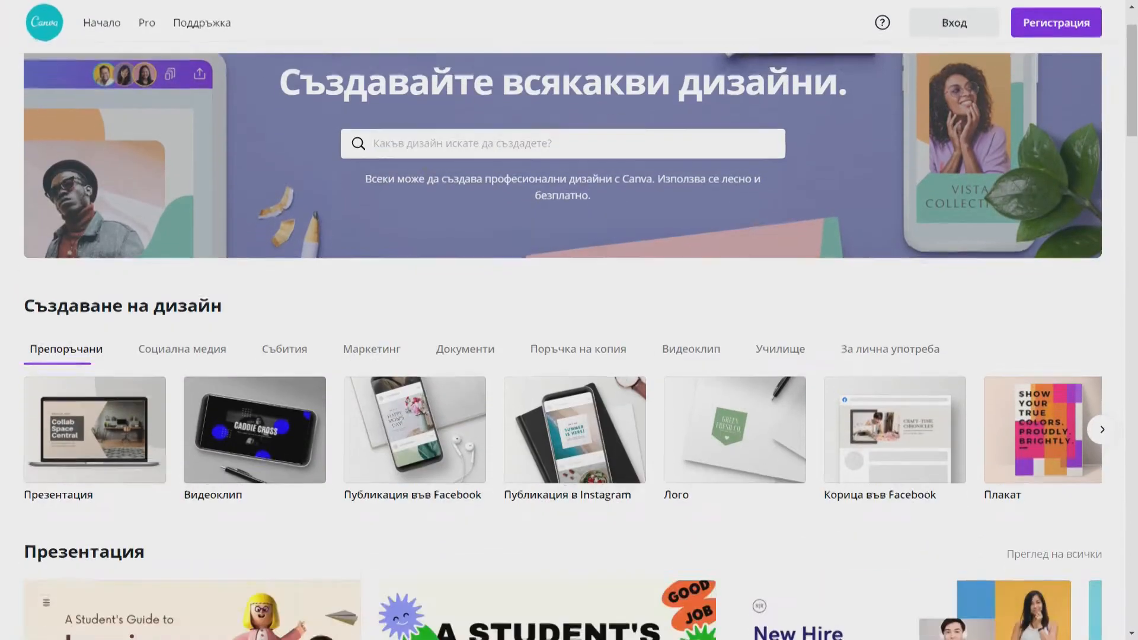
{"action": "scroll", "coordinate": [426, 252], "scroll_direction": "down", "scroll_amount": 7}
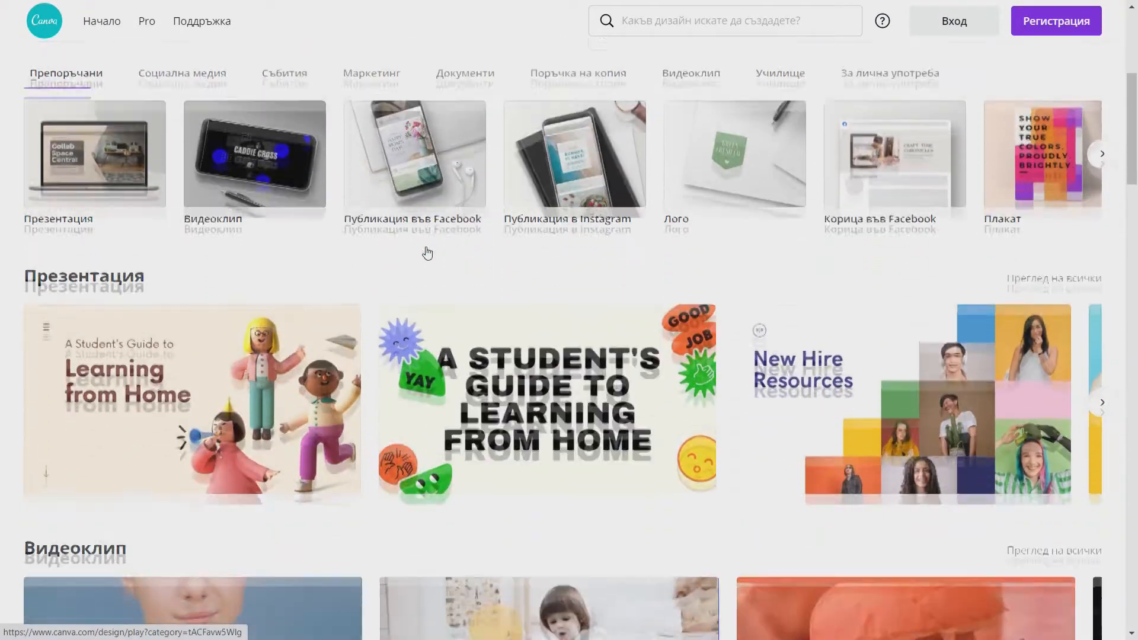
{"action": "scroll", "coordinate": [427, 251], "scroll_direction": "down", "scroll_amount": 6}
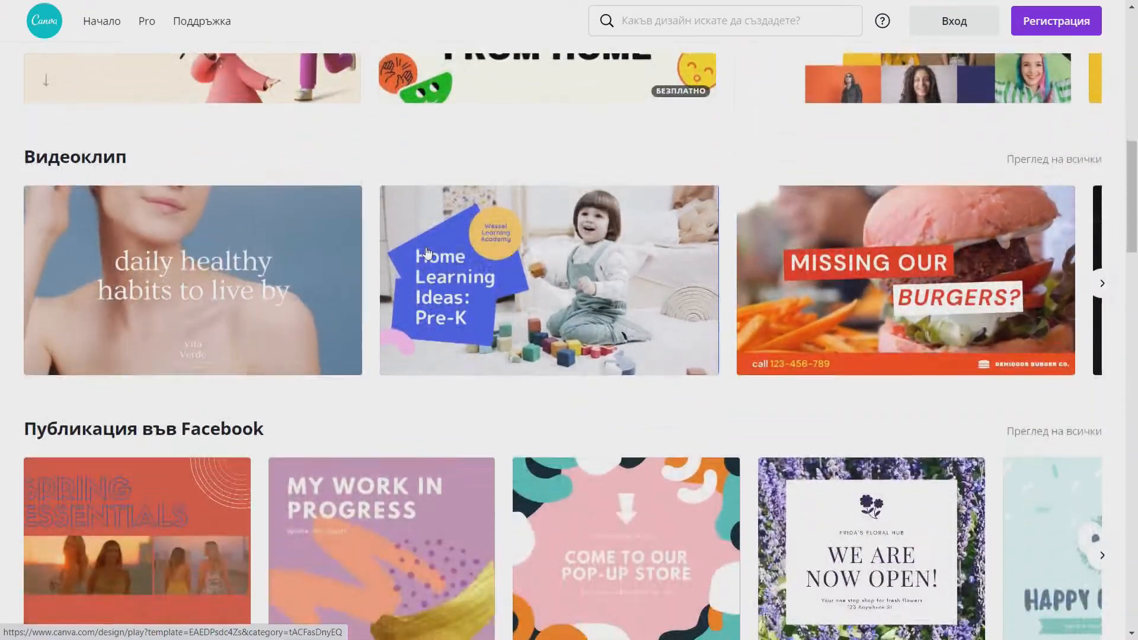
{"action": "scroll", "coordinate": [429, 252], "scroll_direction": "down", "scroll_amount": 7}
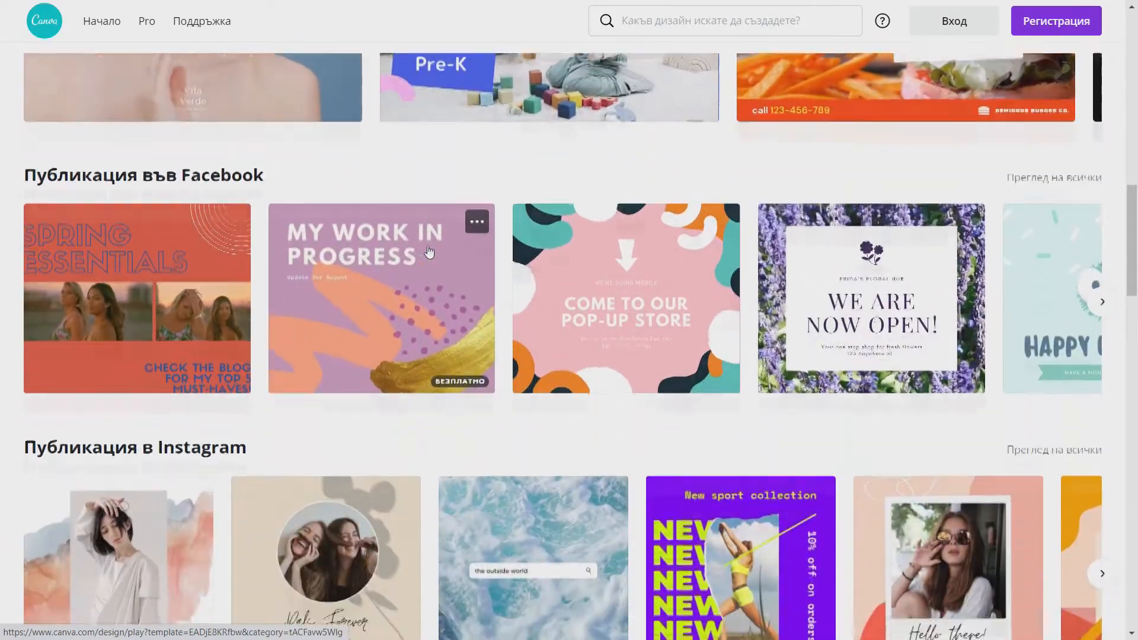
{"action": "scroll", "coordinate": [431, 248], "scroll_direction": "down", "scroll_amount": 7}
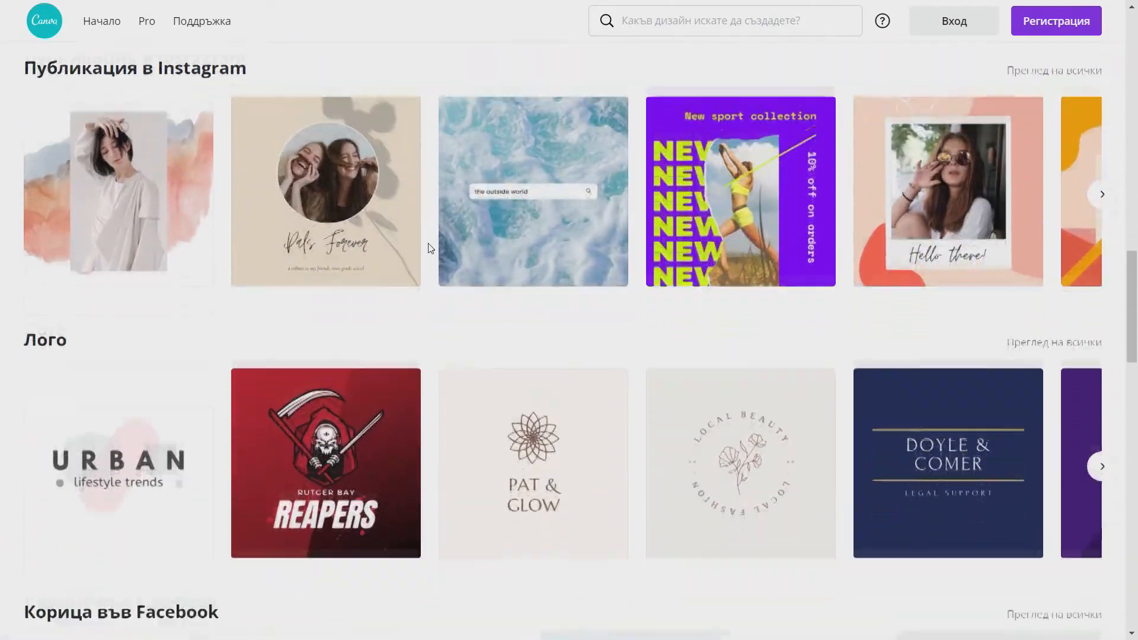
{"action": "scroll", "coordinate": [431, 248], "scroll_direction": "down", "scroll_amount": 7}
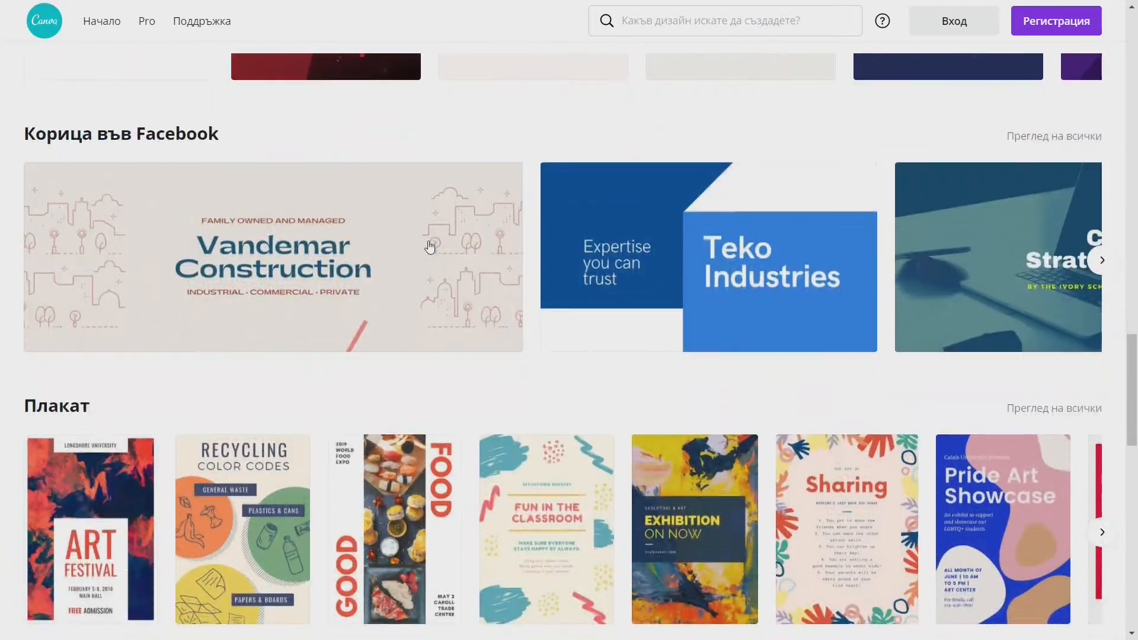
{"action": "scroll", "coordinate": [429, 246], "scroll_direction": "down", "scroll_amount": 7}
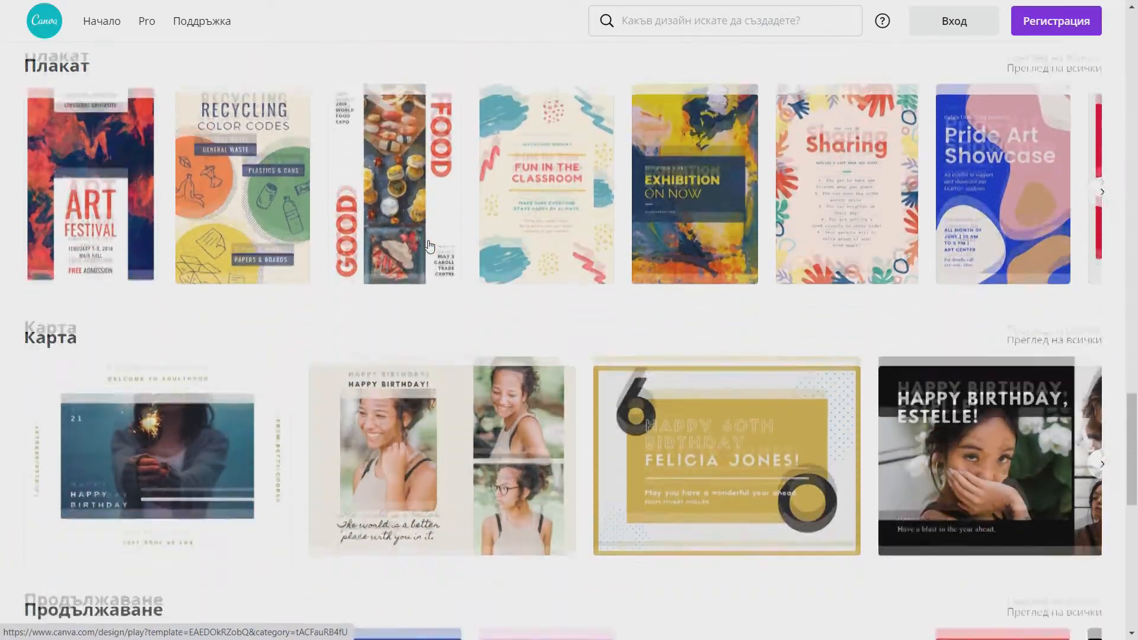
{"action": "scroll", "coordinate": [428, 239], "scroll_direction": "down", "scroll_amount": 7}
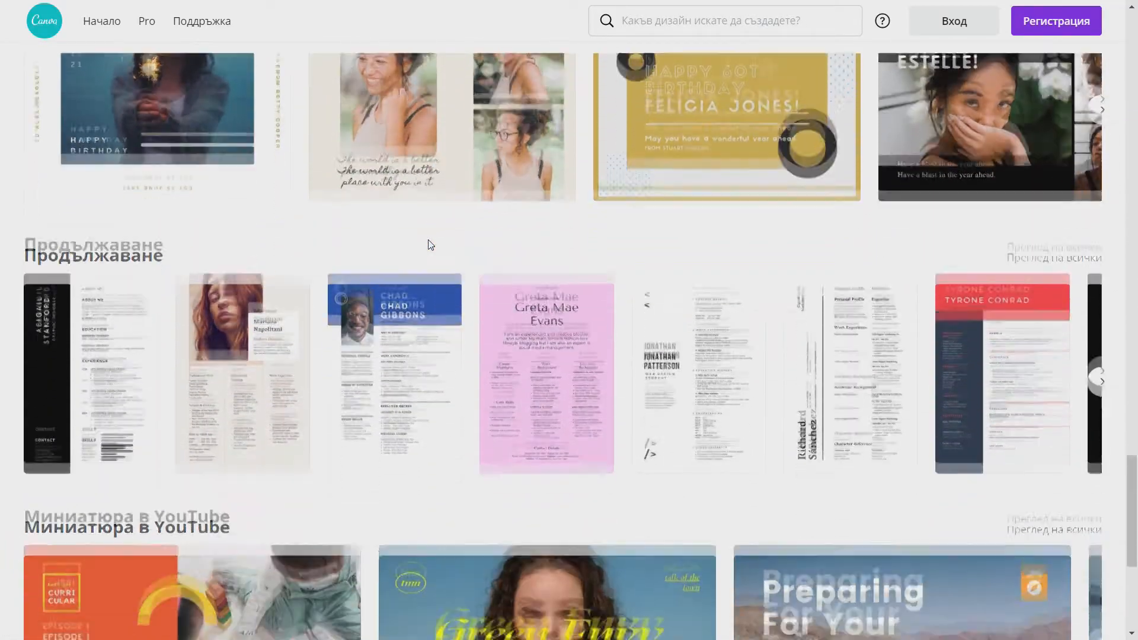
{"action": "scroll", "coordinate": [429, 245], "scroll_direction": "down", "scroll_amount": 3}
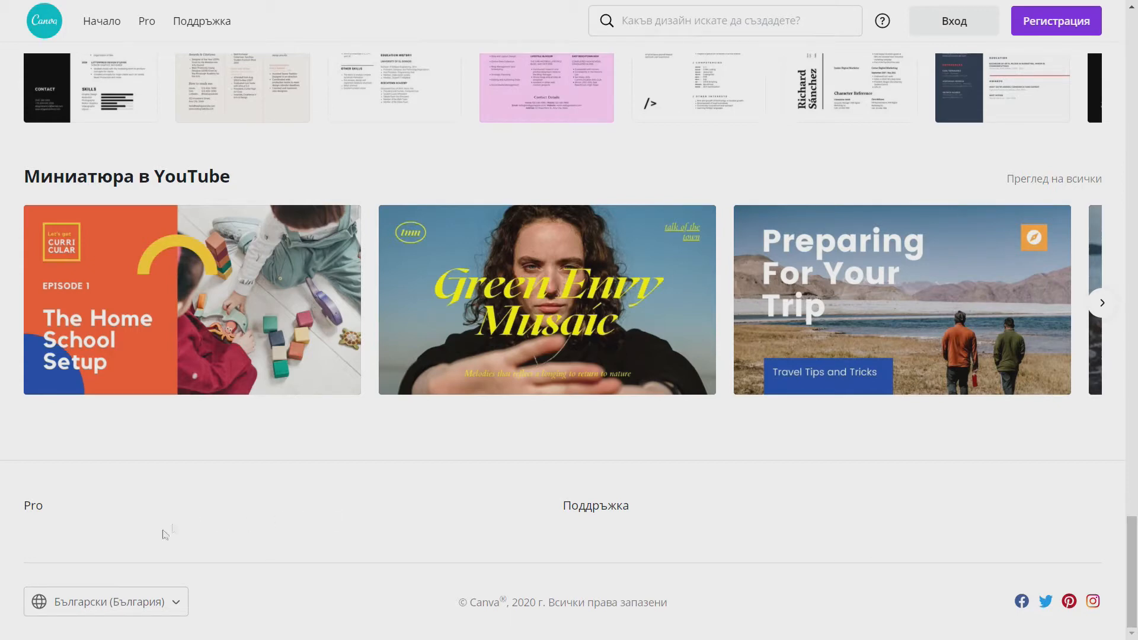
{"action": "left_click", "coordinate": [118, 602]}
{"action": "scroll", "coordinate": [153, 468], "scroll_direction": "down", "scroll_amount": 5}
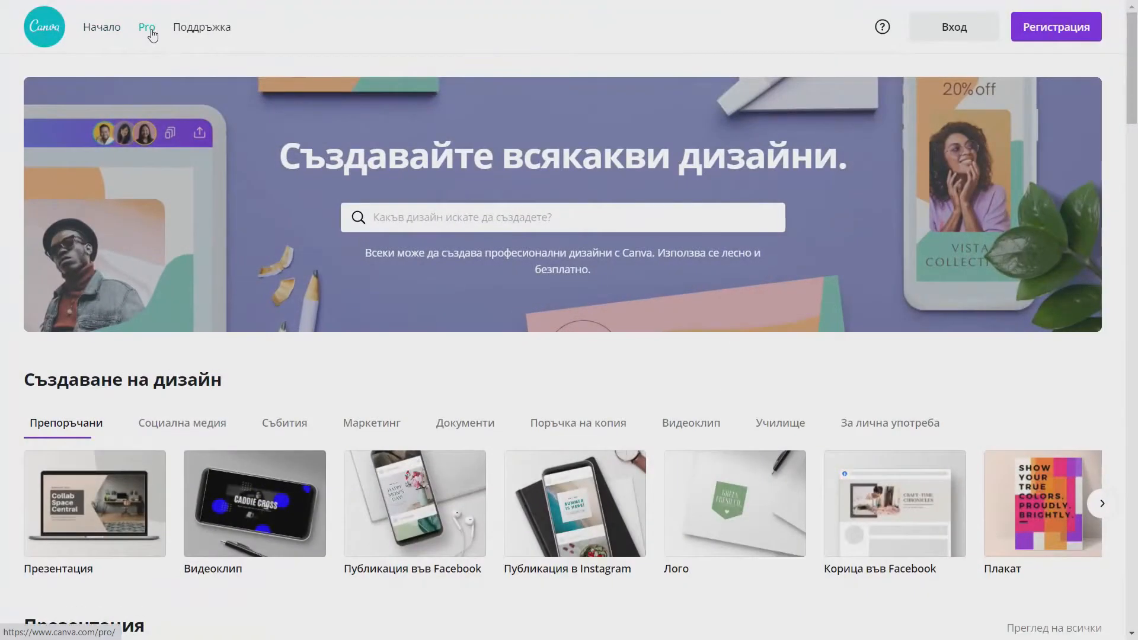
- Look over the Canva Pro pricing cards, then start registering via Регистрация
{"action": "left_click", "coordinate": [151, 33]}
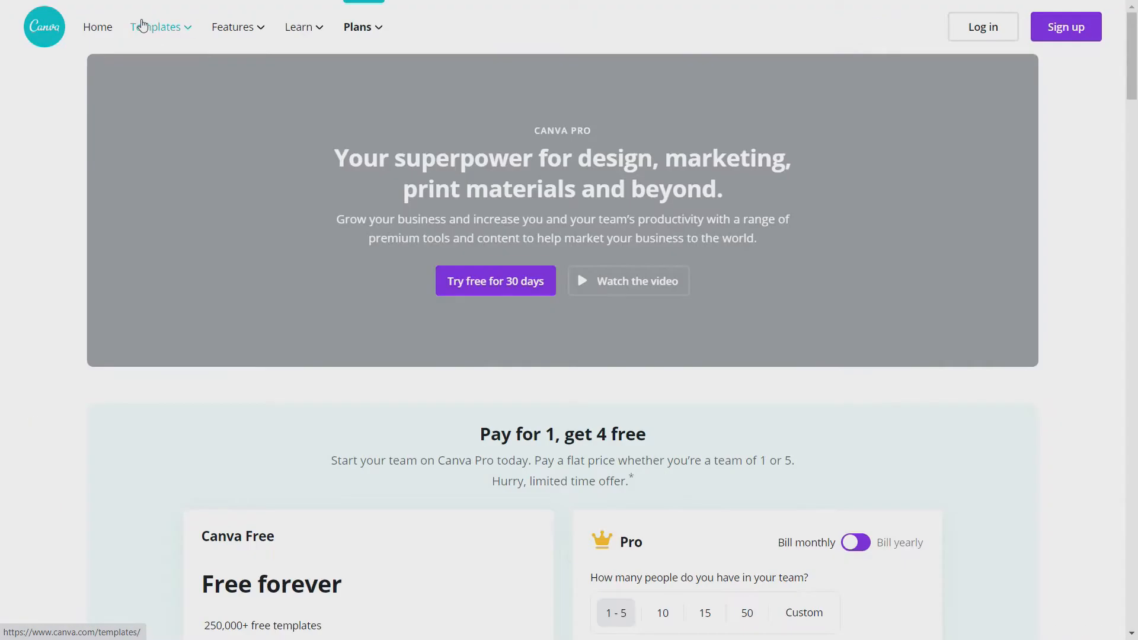
{"action": "scroll", "coordinate": [244, 213], "scroll_direction": "down", "scroll_amount": 5}
{"action": "scroll", "coordinate": [244, 214], "scroll_direction": "down", "scroll_amount": 3}
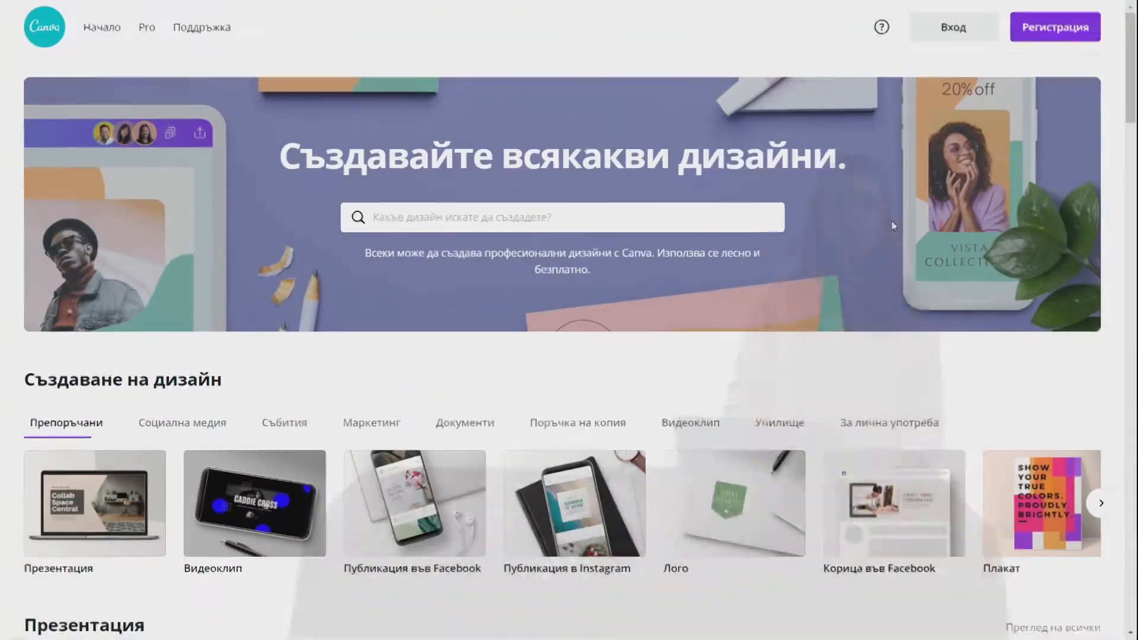
{"action": "left_click", "coordinate": [1052, 32]}
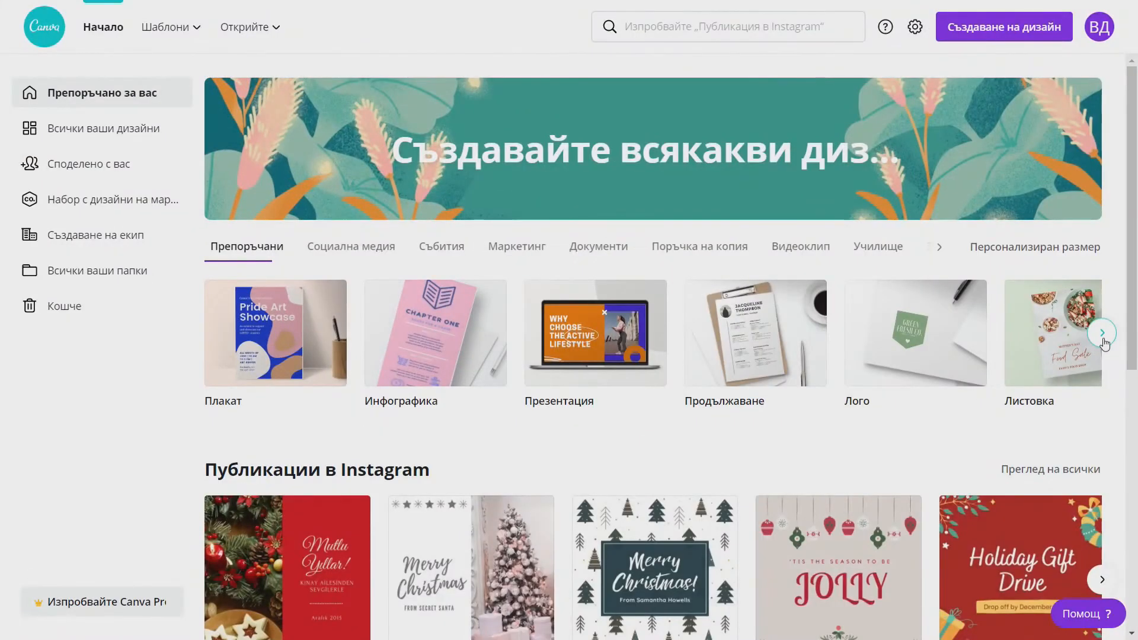
- Advance the design-type carousel and create a blank Публикация в Instagram design
{"action": "left_click", "coordinate": [1102, 335]}
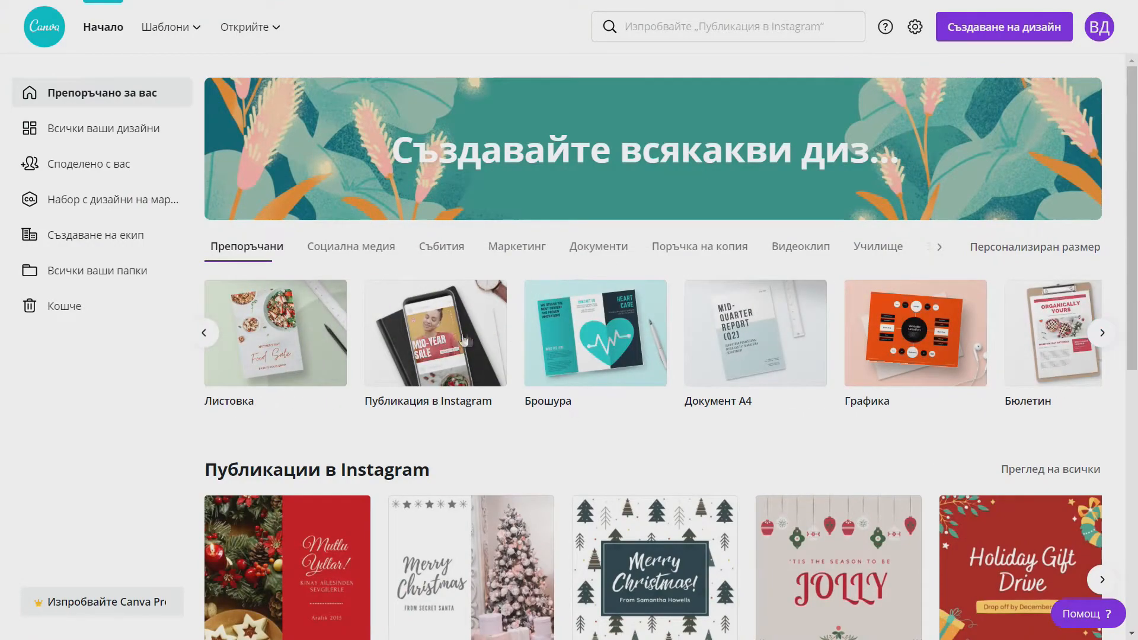
{"action": "left_click", "coordinate": [464, 340]}
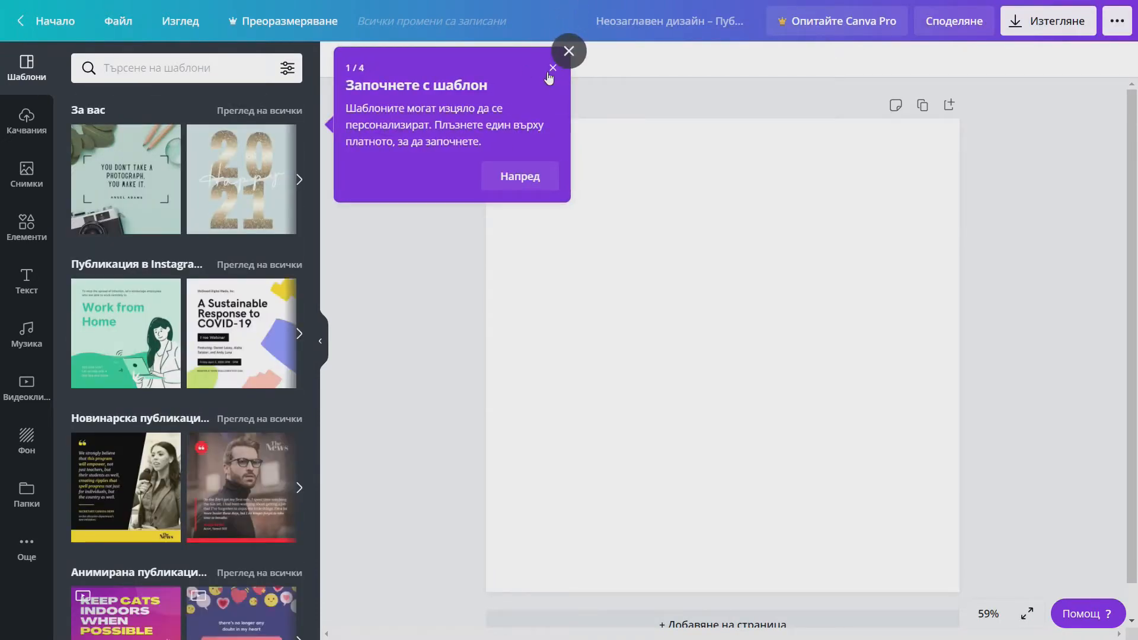
- Dismiss the getting-started tip and scroll through the Instagram post templates
{"action": "left_click", "coordinate": [548, 73]}
{"action": "scroll", "coordinate": [254, 384], "scroll_direction": "down", "scroll_amount": 8}
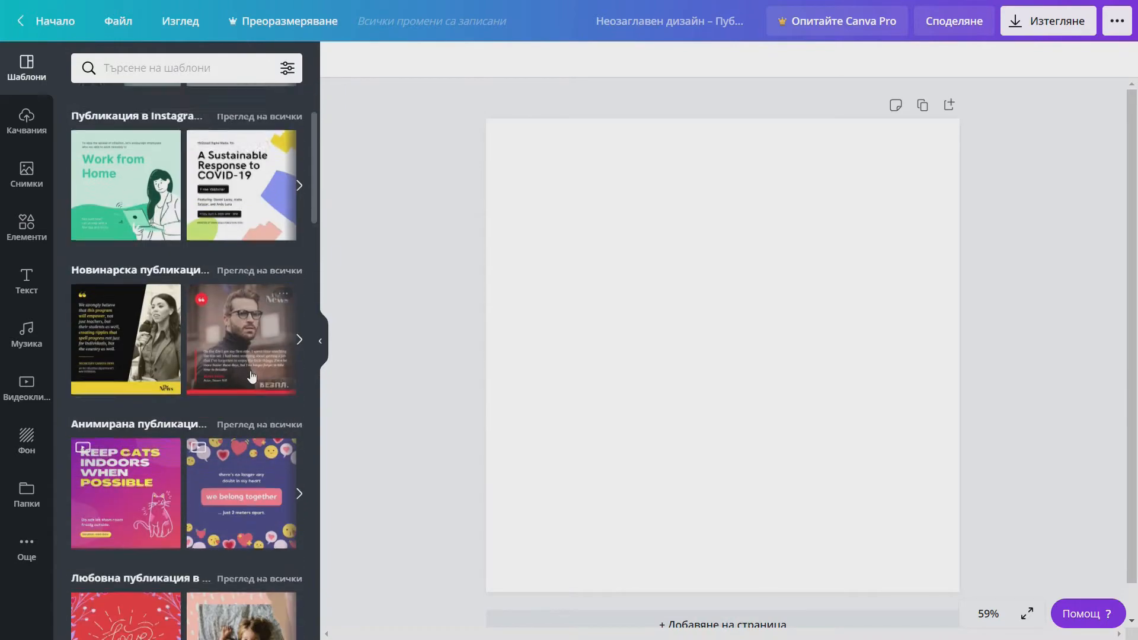
{"action": "scroll", "coordinate": [246, 369], "scroll_direction": "down", "scroll_amount": 7}
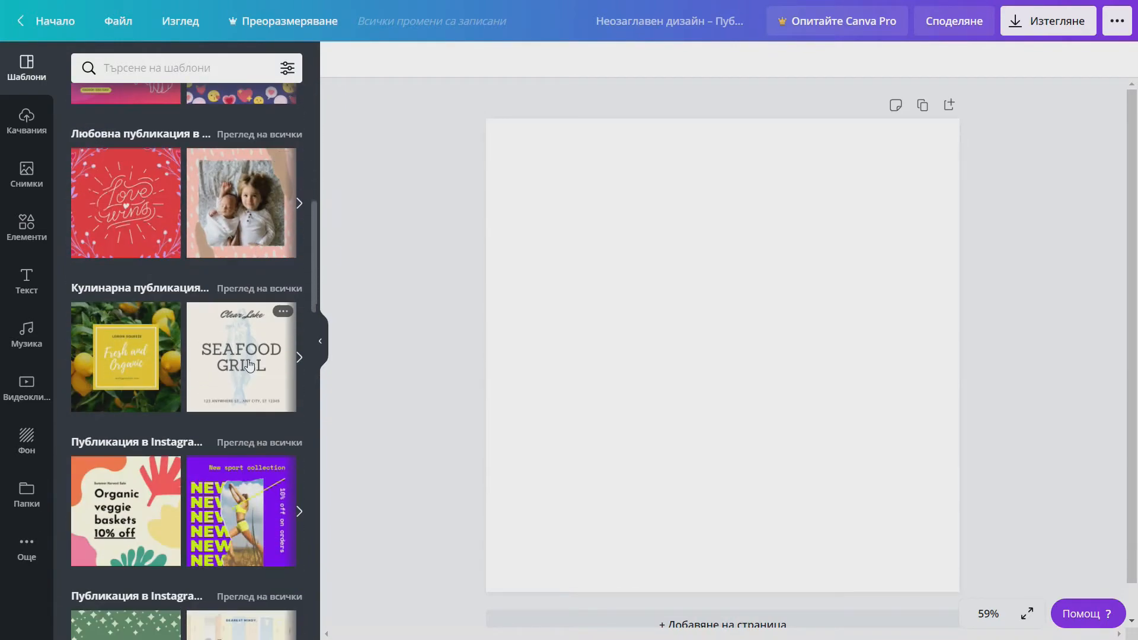
{"action": "scroll", "coordinate": [251, 362], "scroll_direction": "down", "scroll_amount": 8}
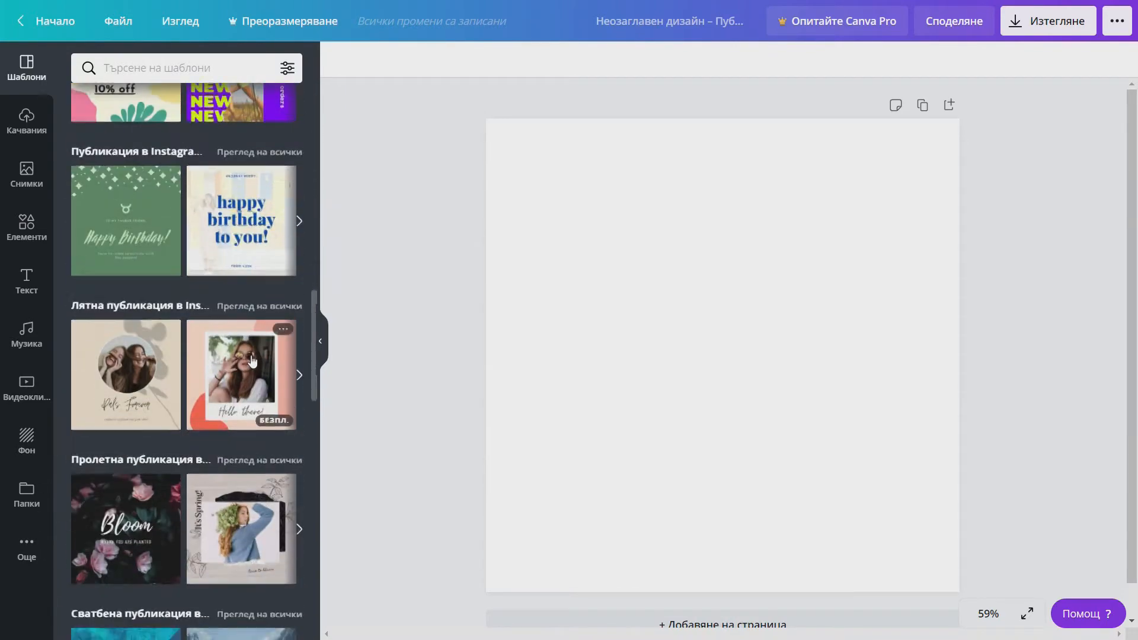
{"action": "scroll", "coordinate": [252, 361], "scroll_direction": "down", "scroll_amount": 8}
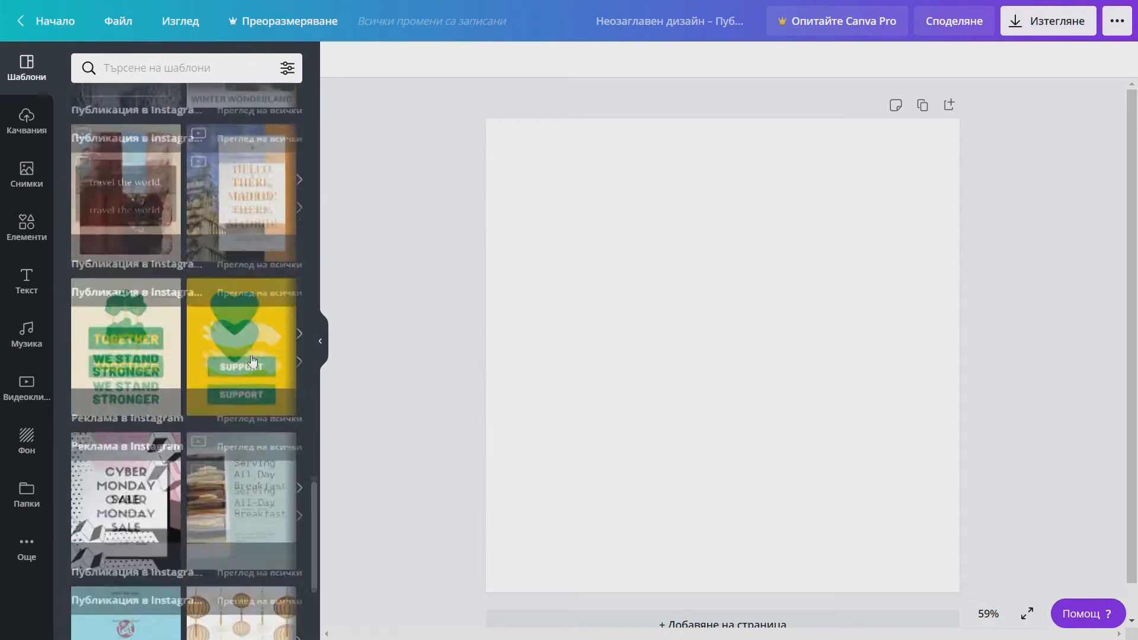
{"action": "scroll", "coordinate": [252, 360], "scroll_direction": "down", "scroll_amount": 8}
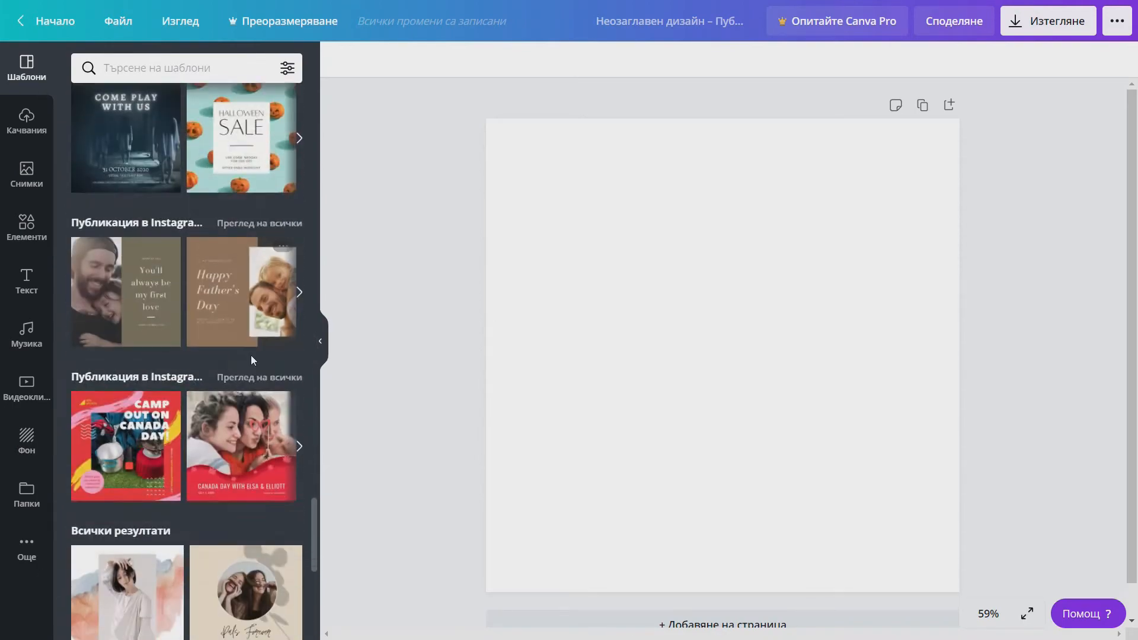
{"action": "scroll", "coordinate": [252, 361], "scroll_direction": "down", "scroll_amount": 6}
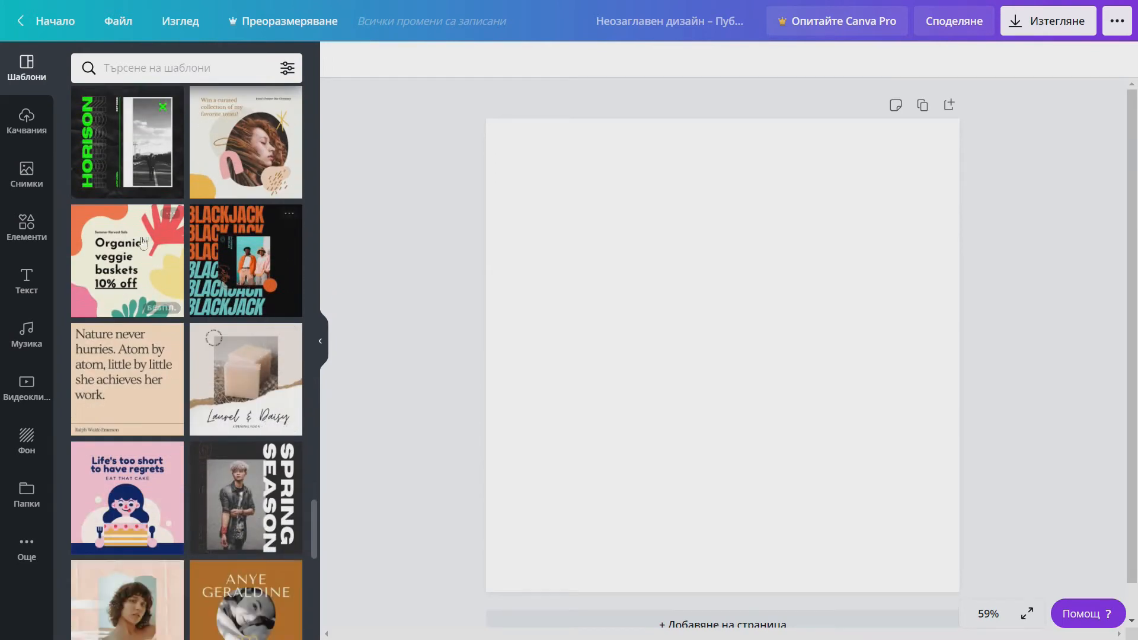
- Apply the Organic veggie baskets template, retitle it 'Създавайте от вкъщи с Canva', widened to three lines
{"action": "left_click", "coordinate": [113, 260]}
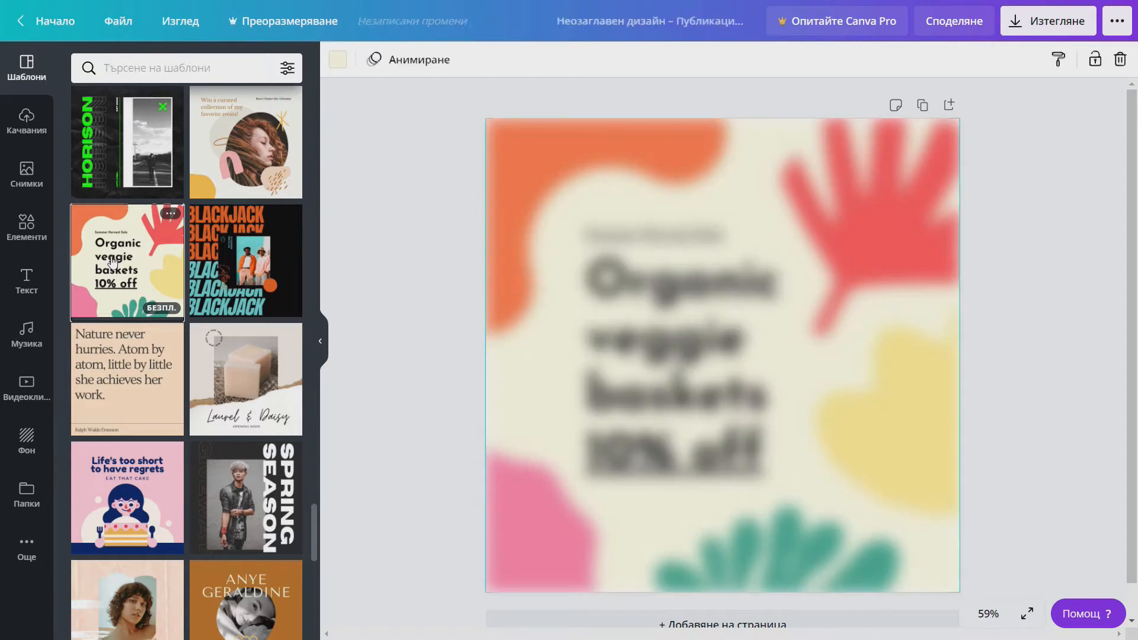
{"action": "left_click", "coordinate": [654, 261]}
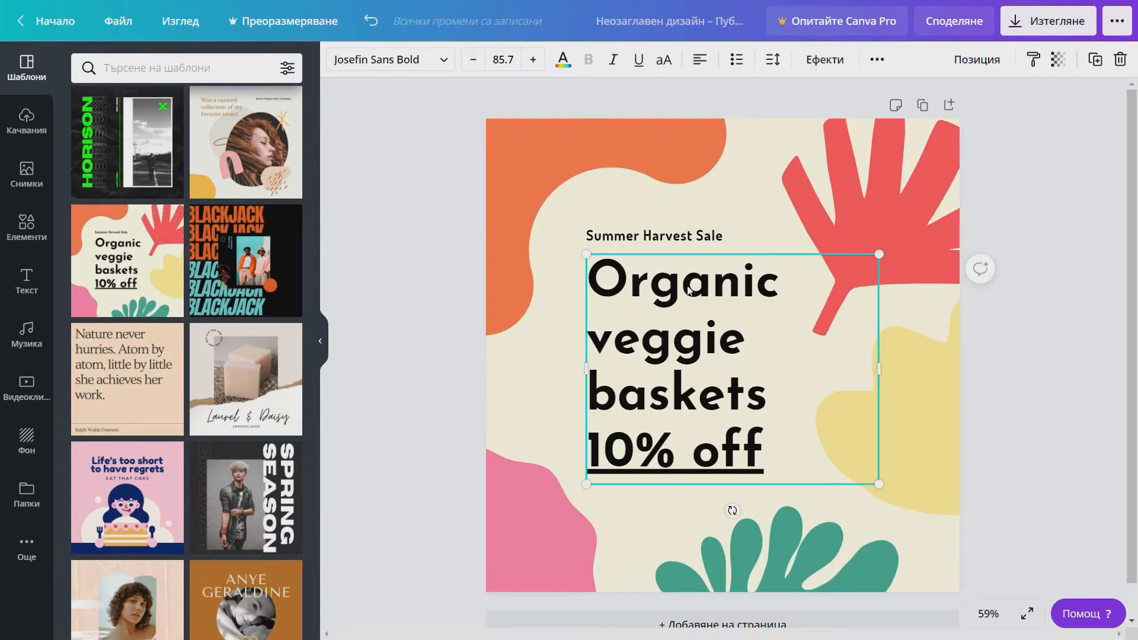
{"action": "triple_click", "coordinate": [736, 392]}
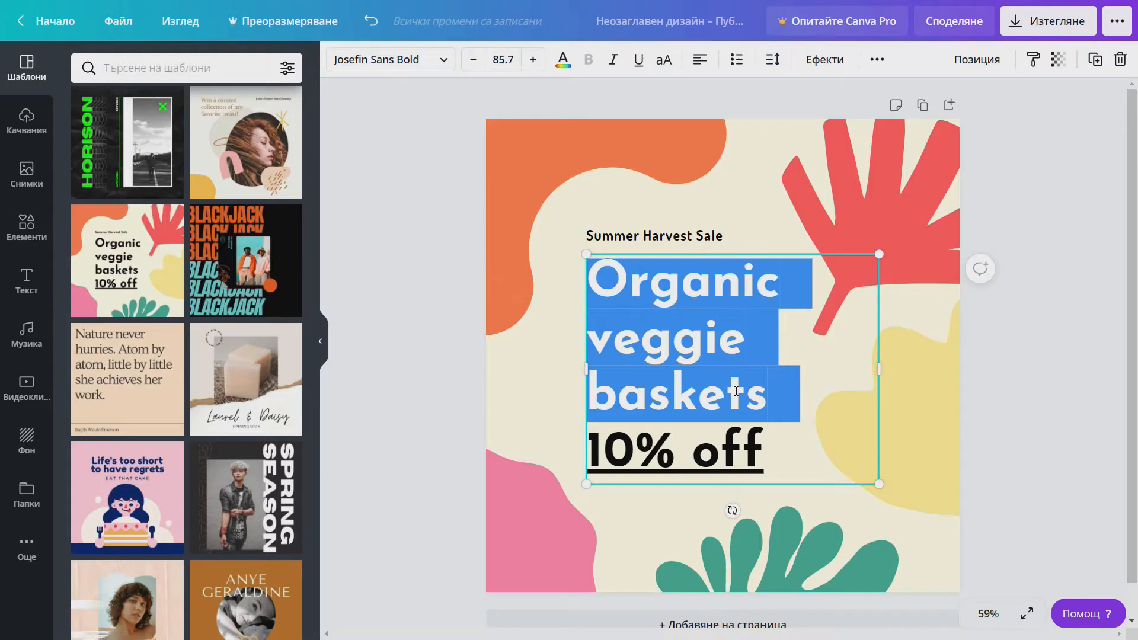
{"action": "key", "text": "BackSpace"}
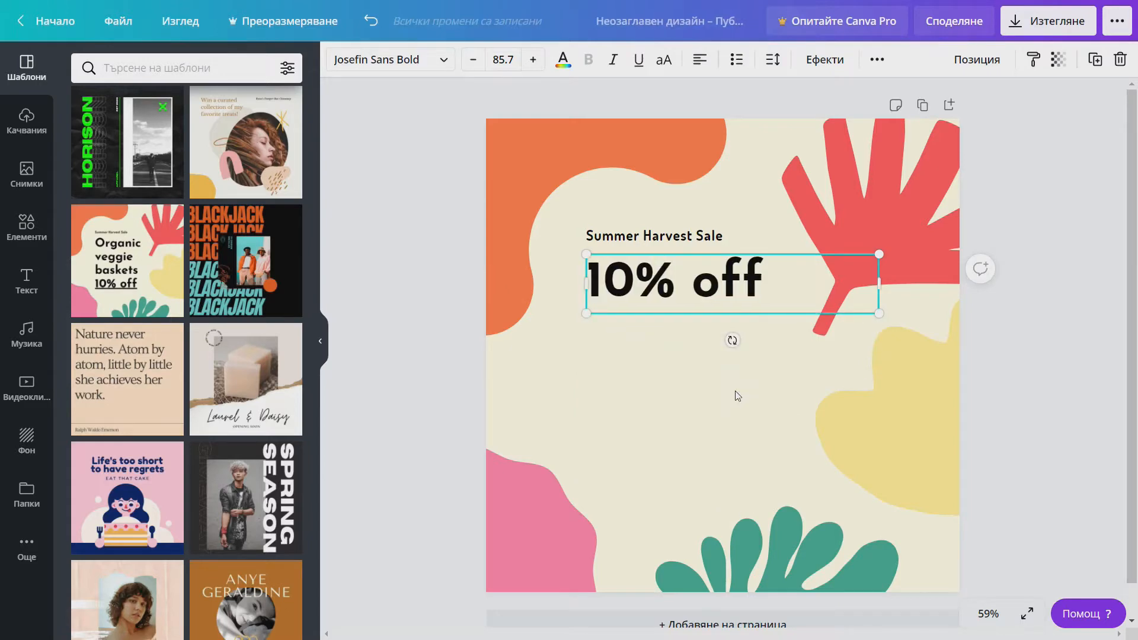
{"action": "type", "text": "Съз"}
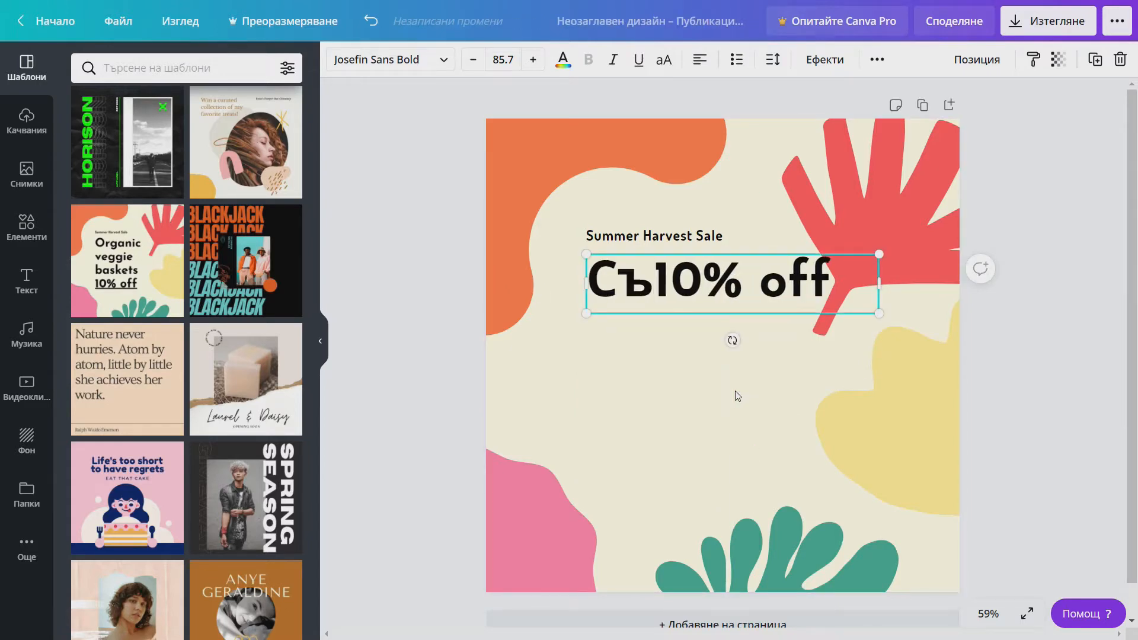
{"action": "type", "text": "давайте"}
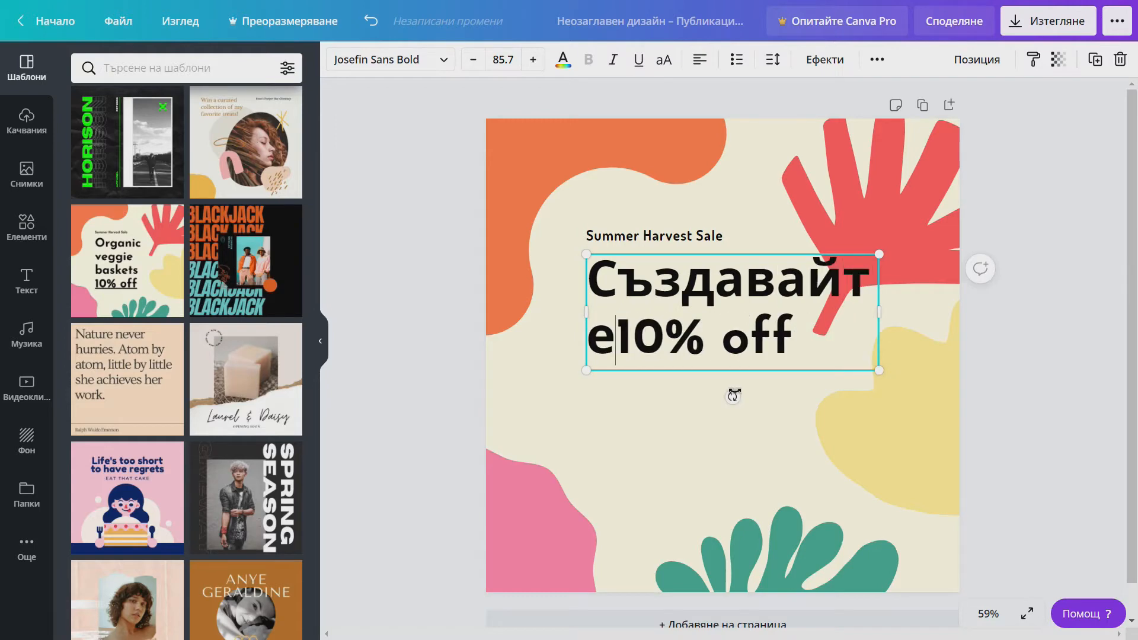
{"action": "type", "text": " от вкъщи"}
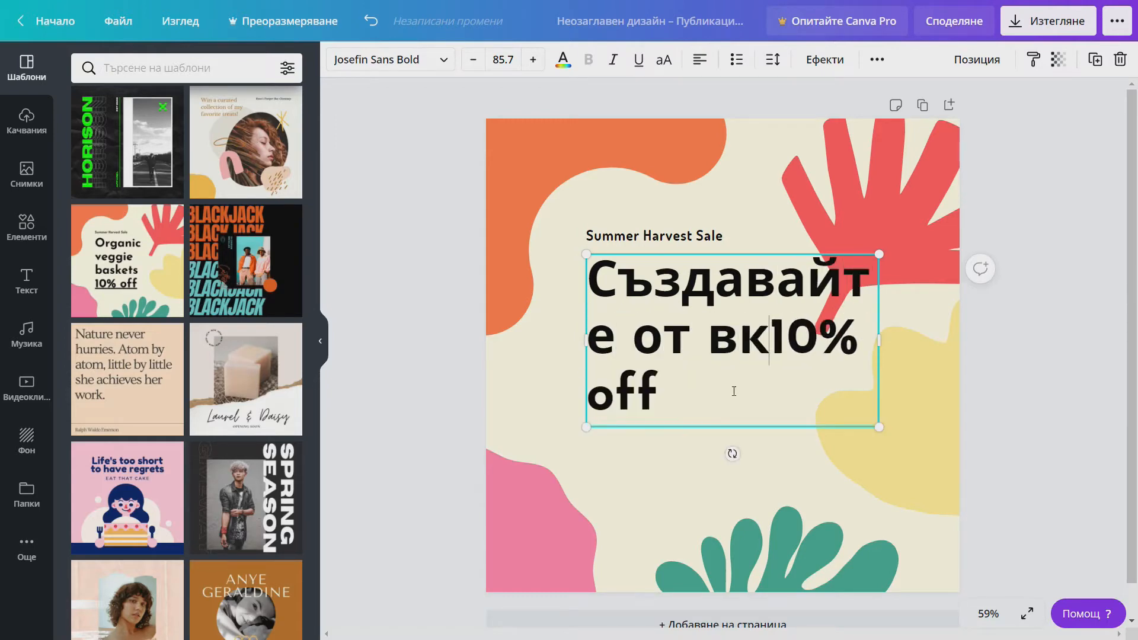
{"action": "type", "text": " с "}
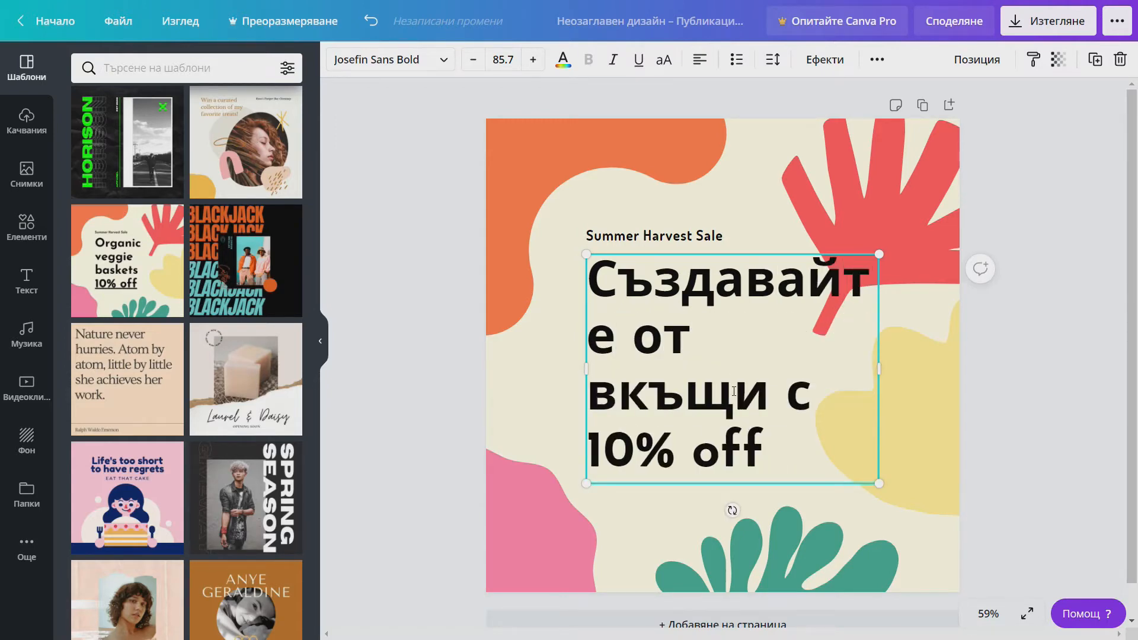
{"action": "type", "text": "Canv"}
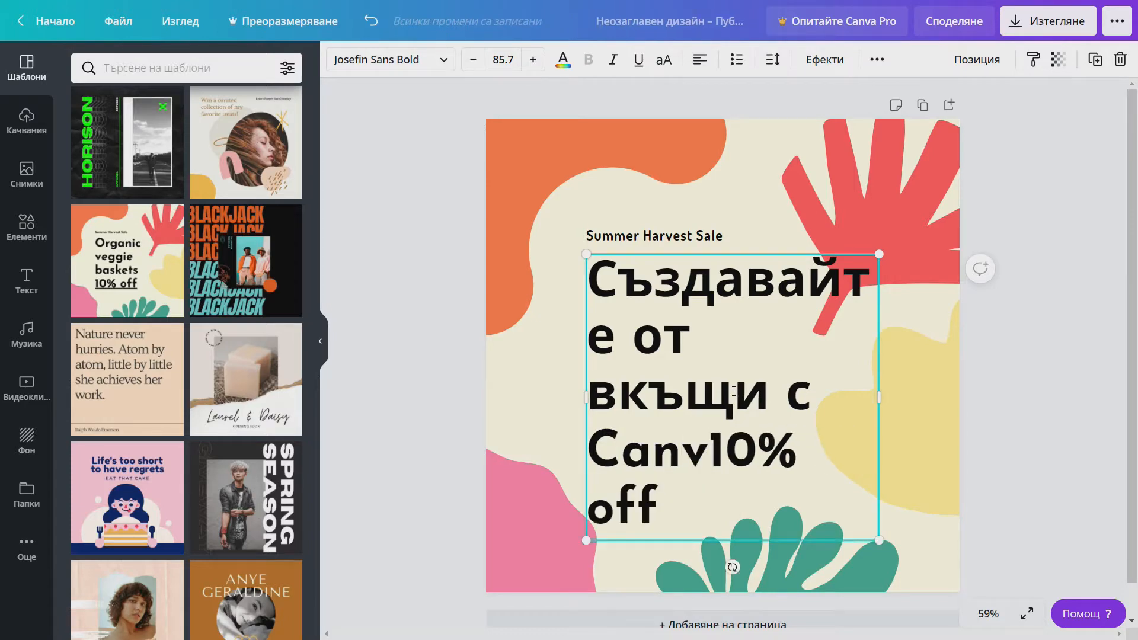
{"action": "type", "text": "a"}
{"action": "key", "text": "Delete"}
{"action": "key", "text": "Delete"}
{"action": "key", "text": "Delete"}
{"action": "key", "text": "Delete"}
{"action": "key", "text": "Delete"}
{"action": "key", "text": "Delete"}
{"action": "key", "text": "Delete"}
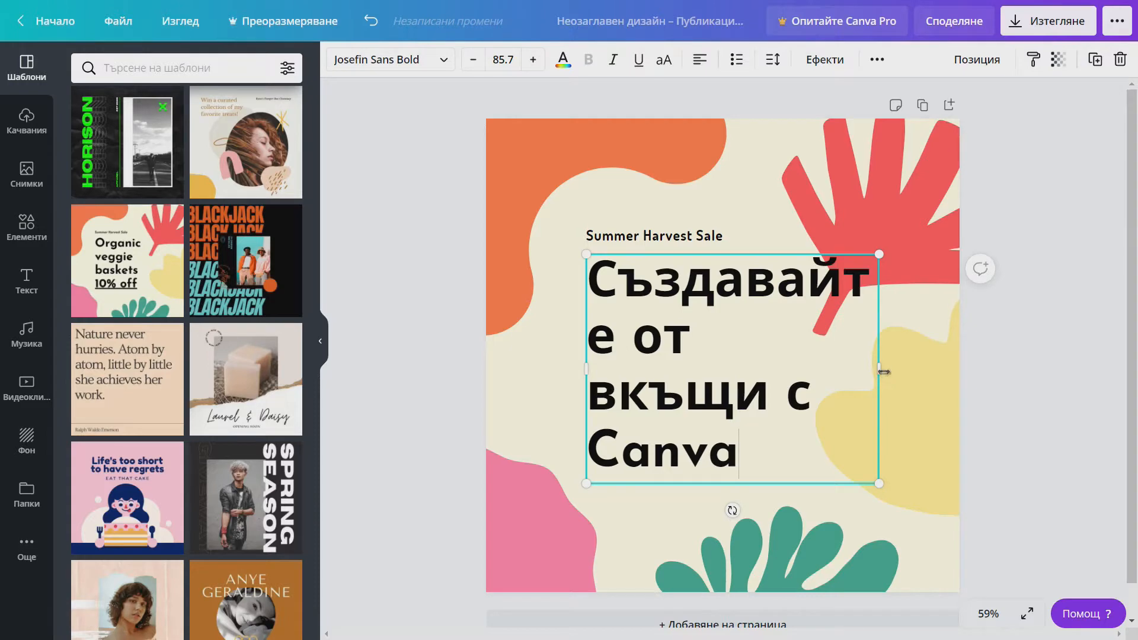
{"action": "left_click_drag", "start_coordinate": [881, 369], "coordinate": [902, 370]}
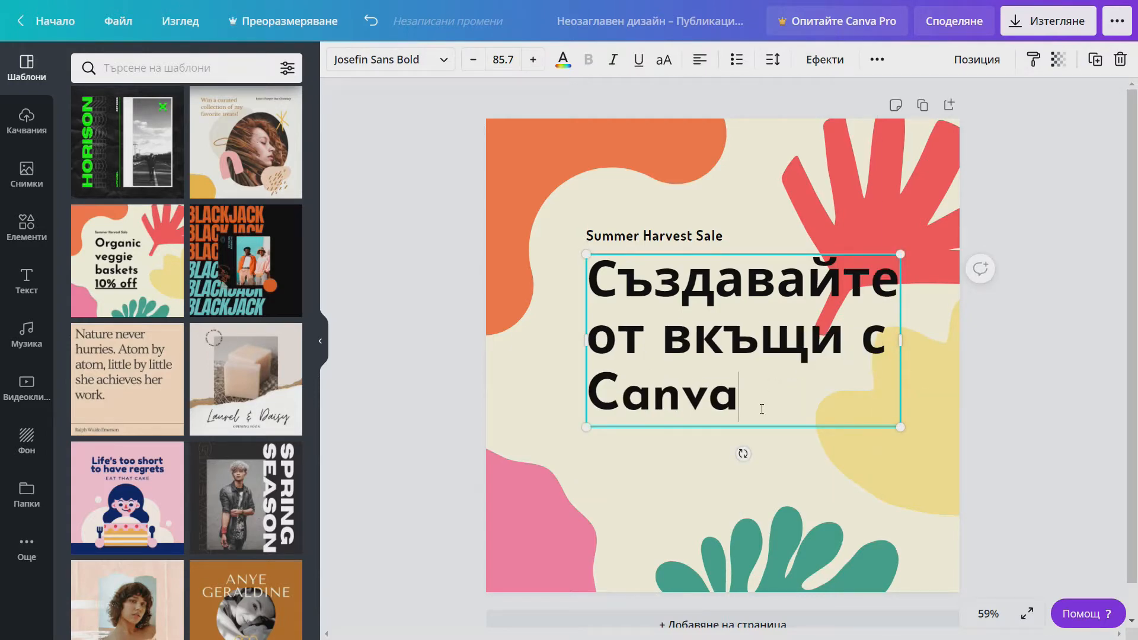
{"action": "left_click_drag", "start_coordinate": [742, 403], "coordinate": [588, 272]}
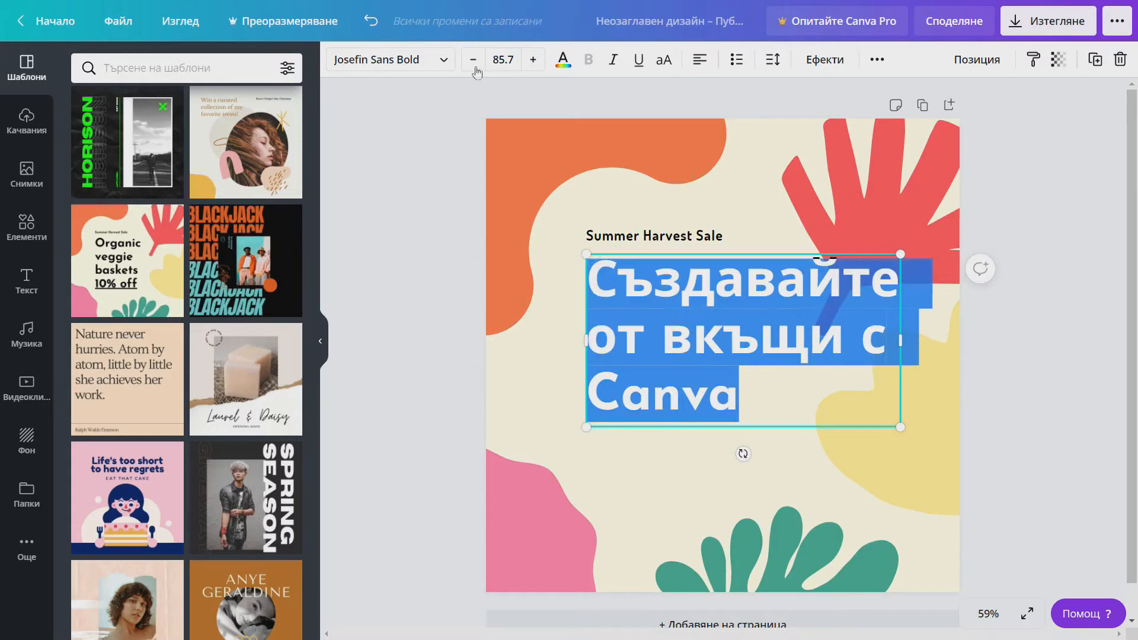
- Open the headline font list and scroll toward the Abys brush font
{"action": "left_click", "coordinate": [440, 62]}
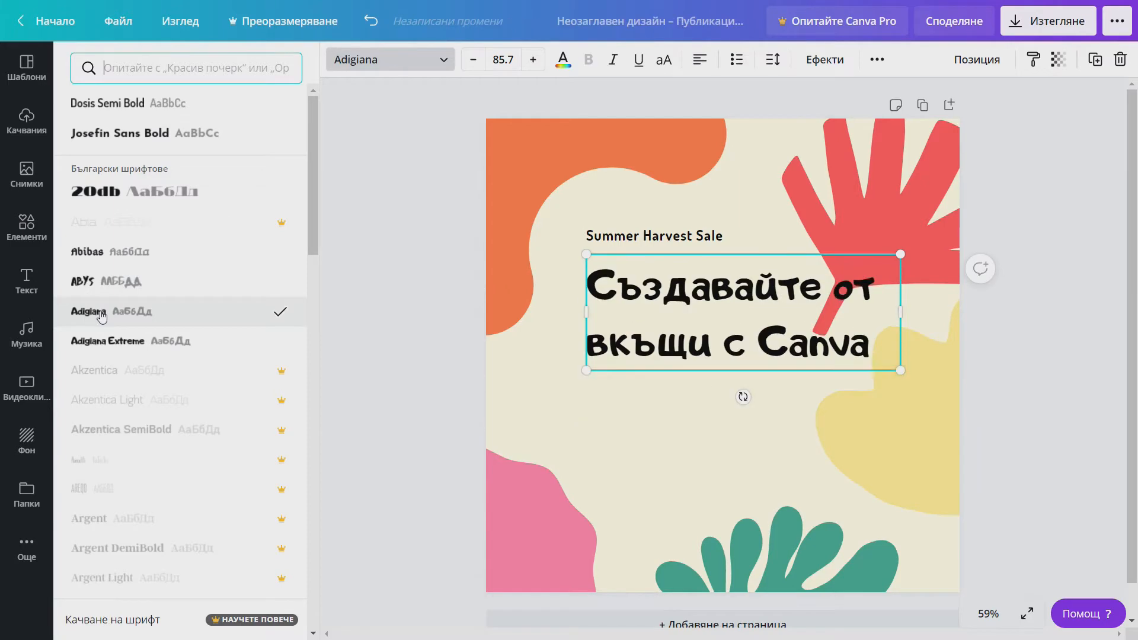
{"action": "scroll", "coordinate": [149, 297], "scroll_direction": "down", "scroll_amount": 9}
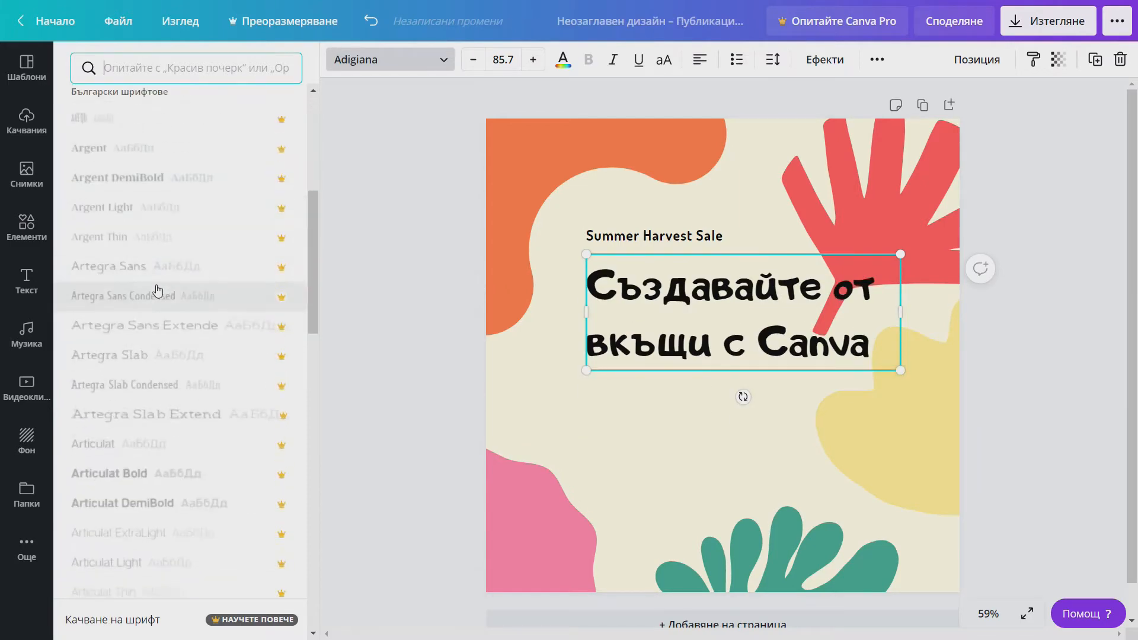
{"action": "scroll", "coordinate": [157, 290], "scroll_direction": "down", "scroll_amount": 5}
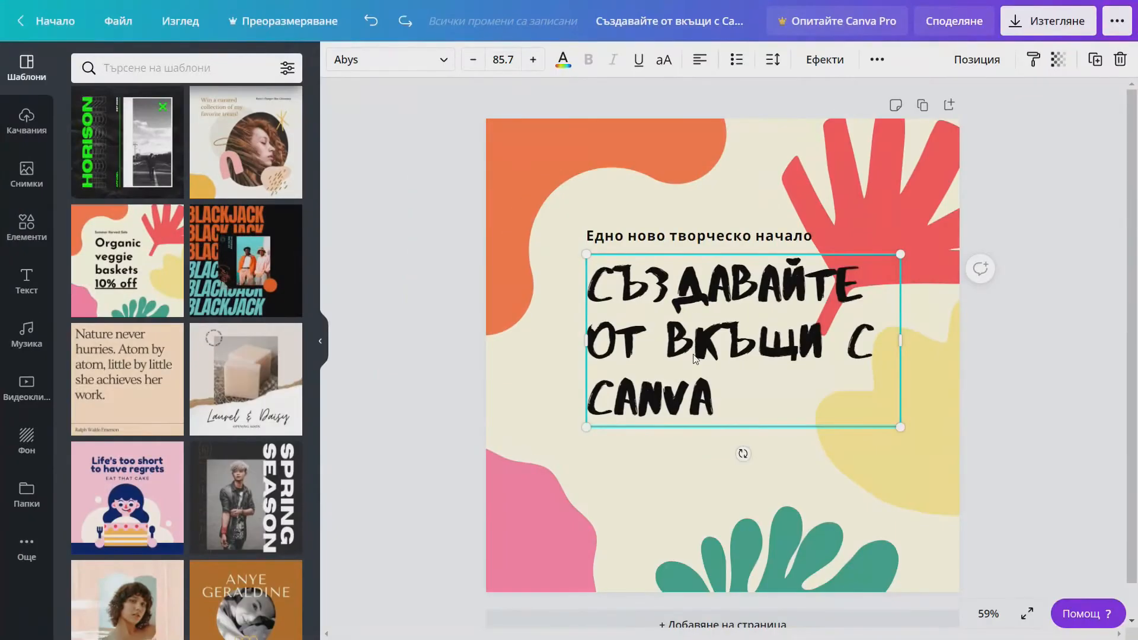
- Move the headline down-left and tilt the 'Едно ново творческо начало' heading
{"action": "left_click_drag", "start_coordinate": [727, 329], "coordinate": [706, 367]}
{"action": "left_click", "coordinate": [776, 241]}
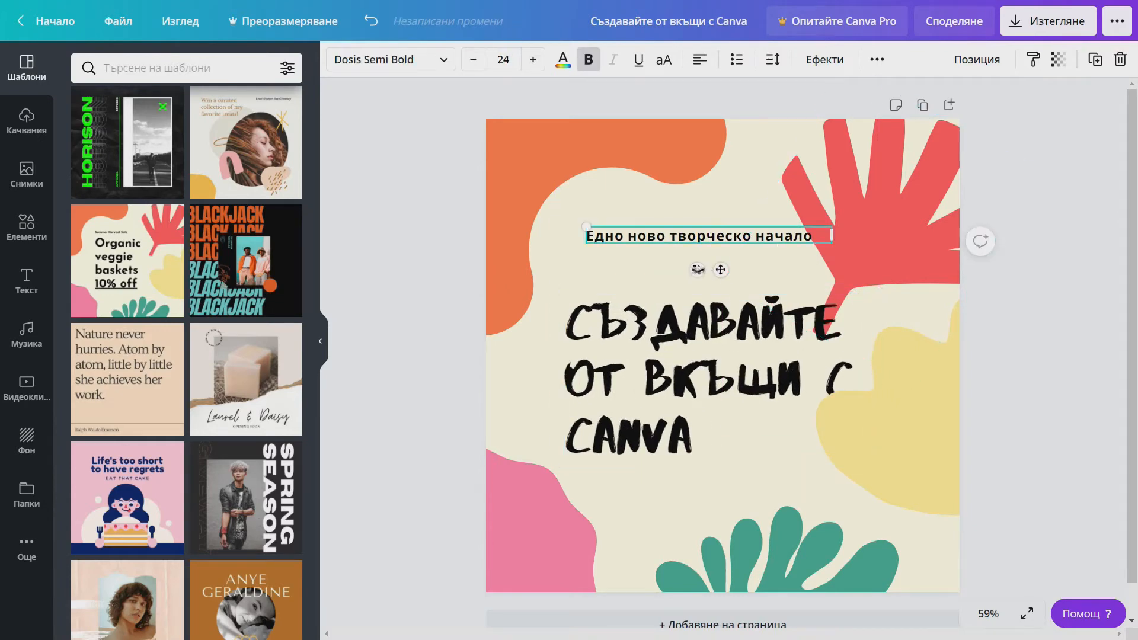
{"action": "left_click_drag", "start_coordinate": [697, 271], "coordinate": [711, 270]}
- Shrink the orange background shape and enlarge the pink shape at bottom left
{"action": "left_click", "coordinate": [653, 172]}
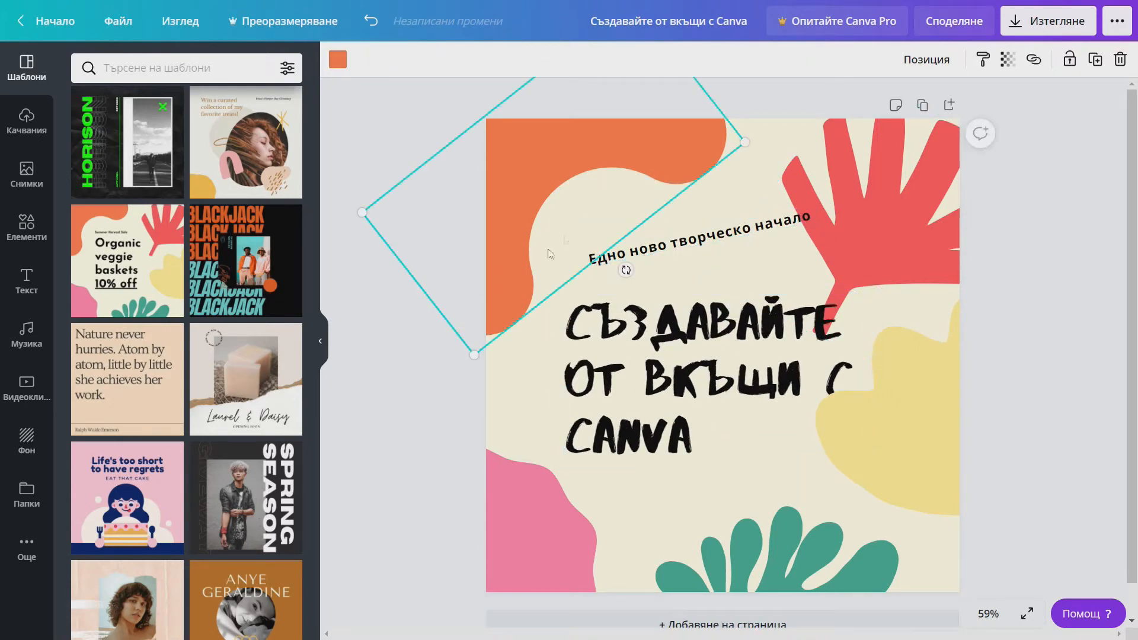
{"action": "left_click_drag", "start_coordinate": [469, 355], "coordinate": [494, 310]}
{"action": "left_click", "coordinate": [910, 425]}
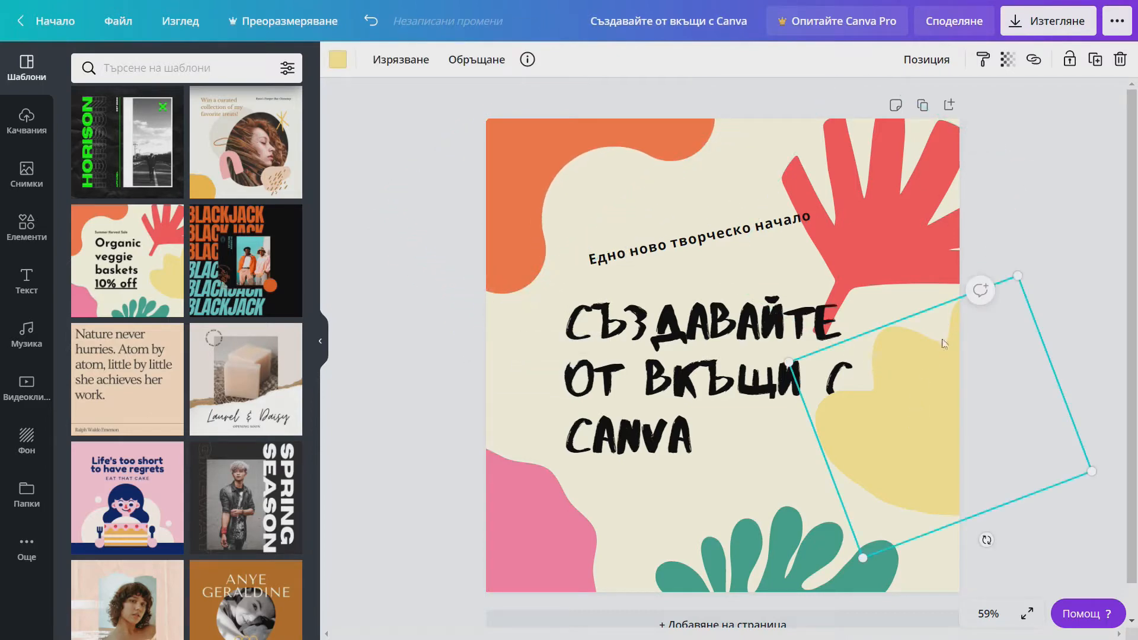
{"action": "left_click", "coordinate": [887, 204]}
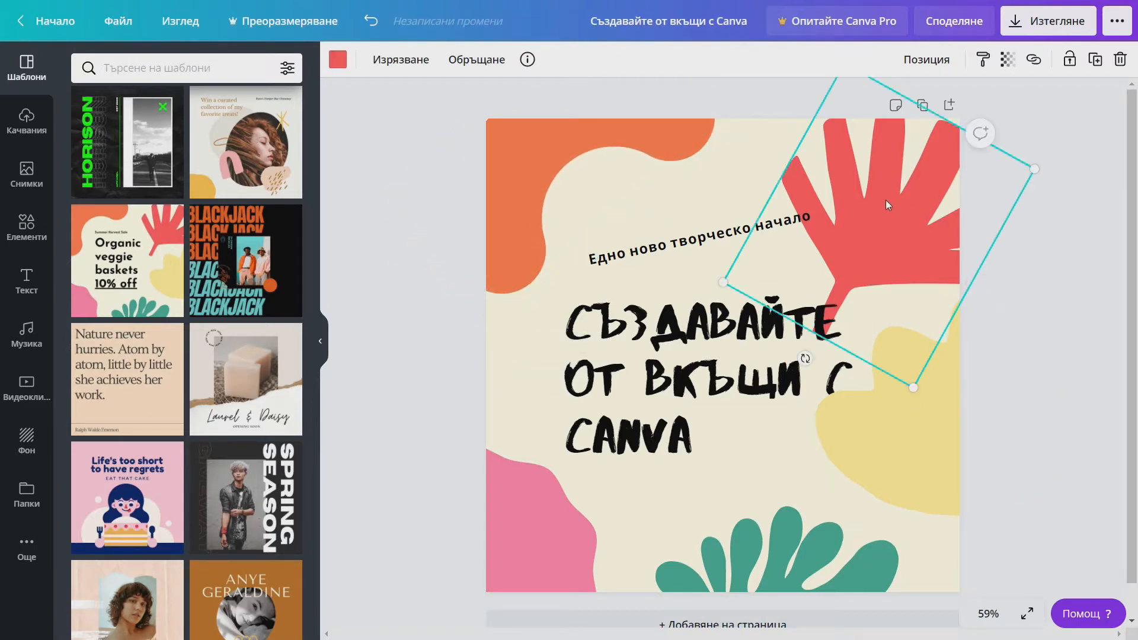
{"action": "left_click", "coordinate": [539, 524]}
{"action": "left_click_drag", "start_coordinate": [599, 445], "coordinate": [624, 419]}
- Flip the red coral shape vertically and nudge it up and to the right
{"action": "left_click", "coordinate": [884, 230]}
{"action": "left_click", "coordinate": [477, 59]}
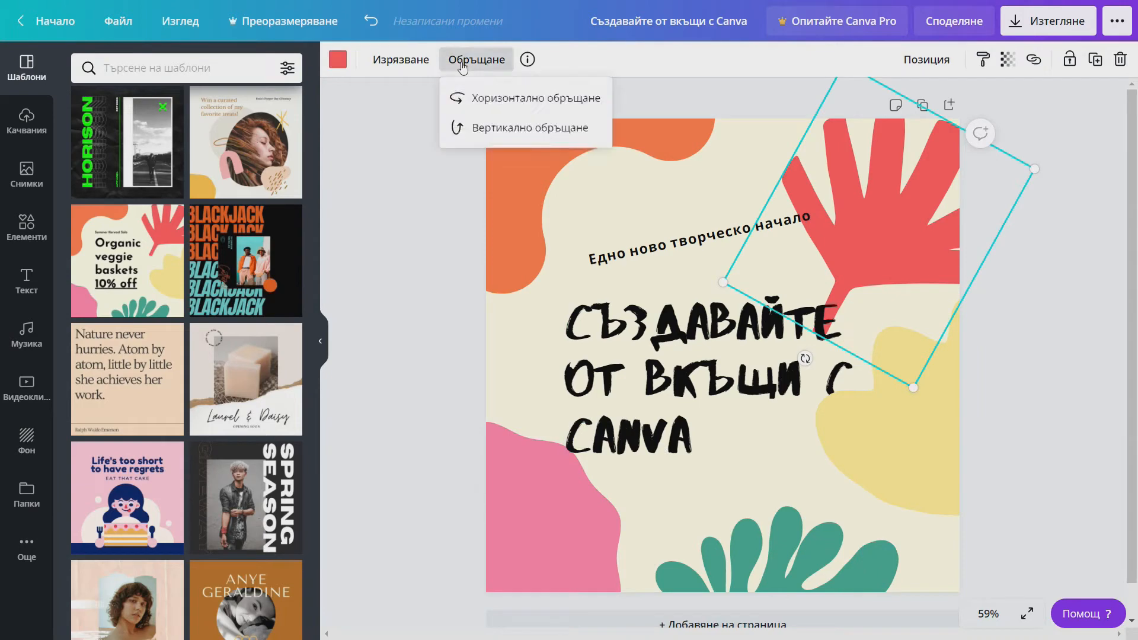
{"action": "left_click", "coordinate": [467, 130]}
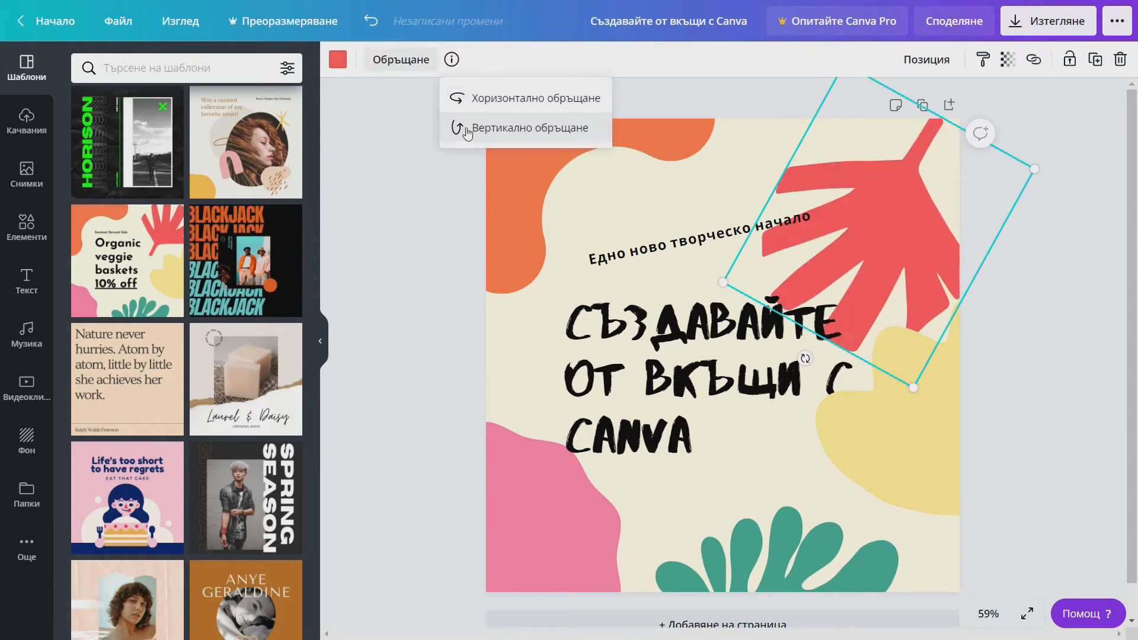
{"action": "left_click_drag", "start_coordinate": [898, 274], "coordinate": [903, 233]}
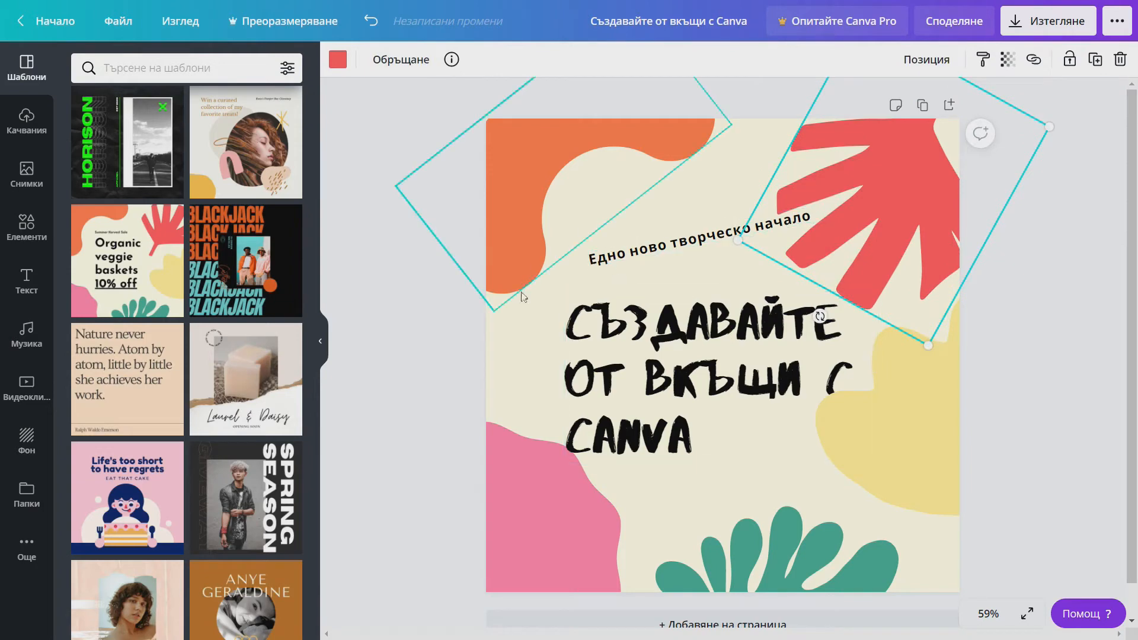
- Crop the yellow blob to its upper-left part and shift it down-right beside the headline
{"action": "left_click", "coordinate": [867, 392]}
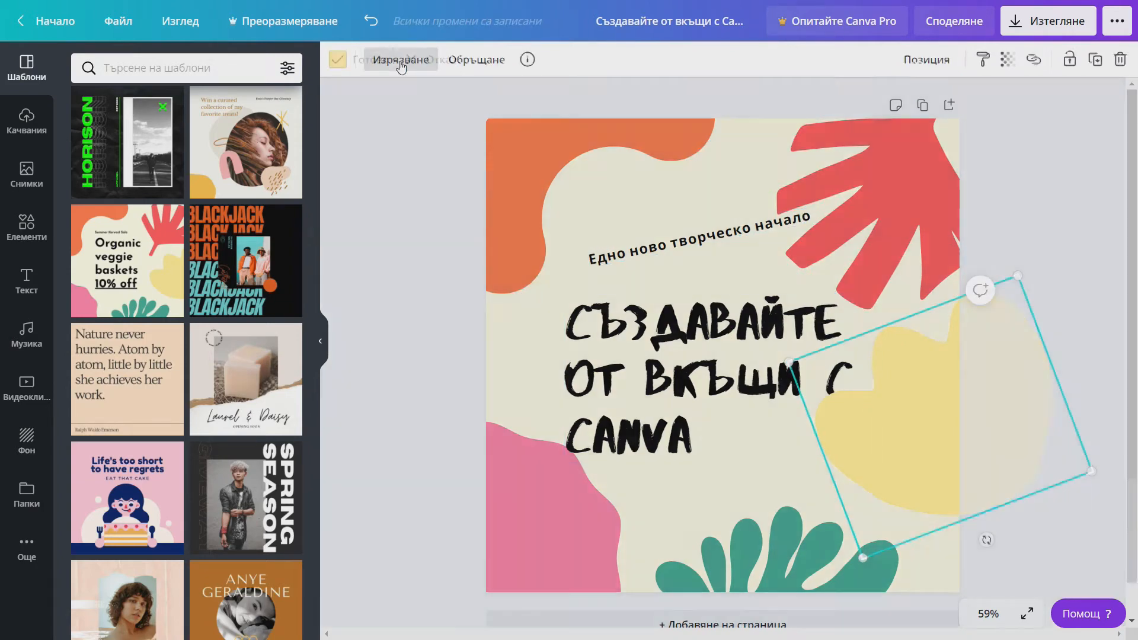
{"action": "left_click", "coordinate": [401, 61]}
{"action": "left_click_drag", "start_coordinate": [1089, 471], "coordinate": [966, 425]}
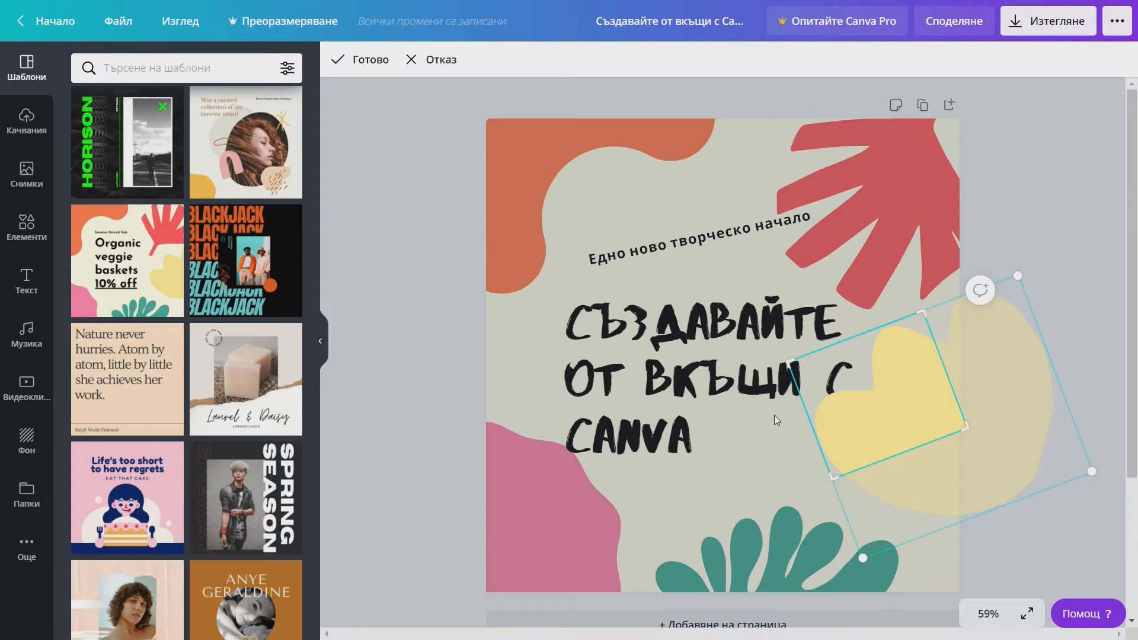
{"action": "left_click", "coordinate": [774, 415]}
{"action": "left_click_drag", "start_coordinate": [925, 429], "coordinate": [937, 452]}
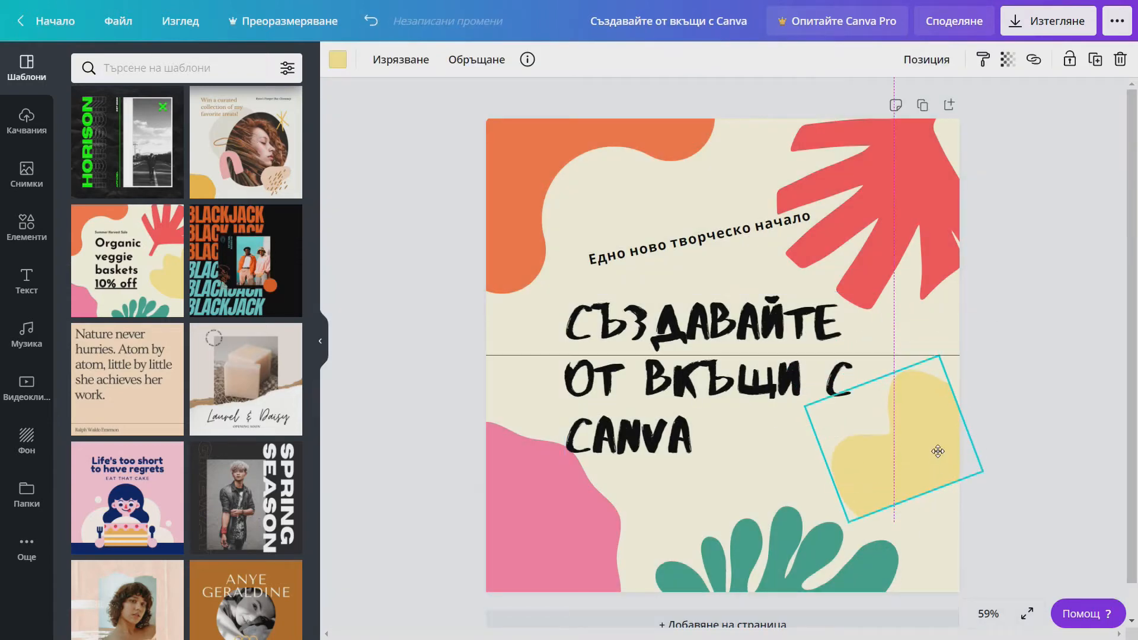
- Select the page background behind the headline
{"action": "left_click", "coordinate": [658, 504]}
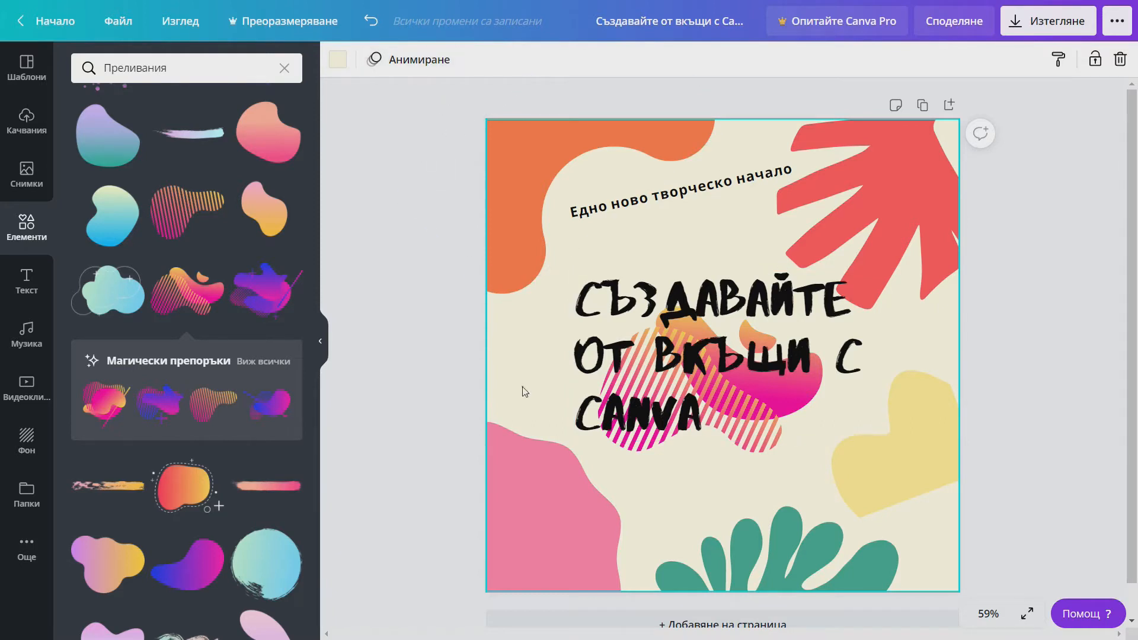
- Give the page a Breathe animation with 5.0s timing and play the preview
{"action": "left_click", "coordinate": [417, 62]}
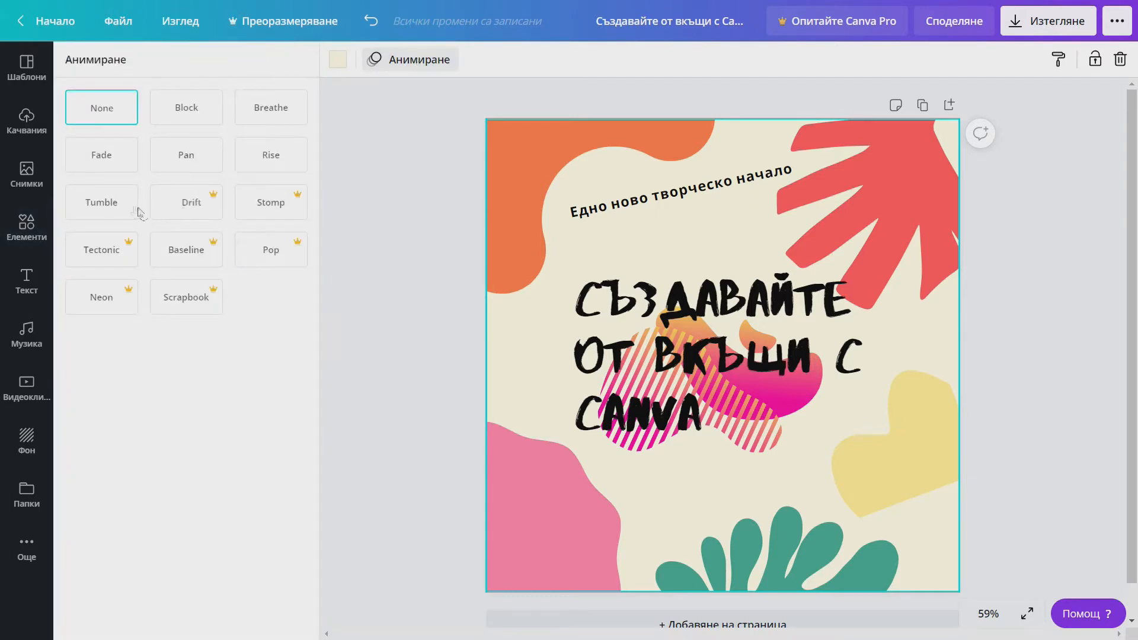
{"action": "left_click", "coordinate": [186, 157]}
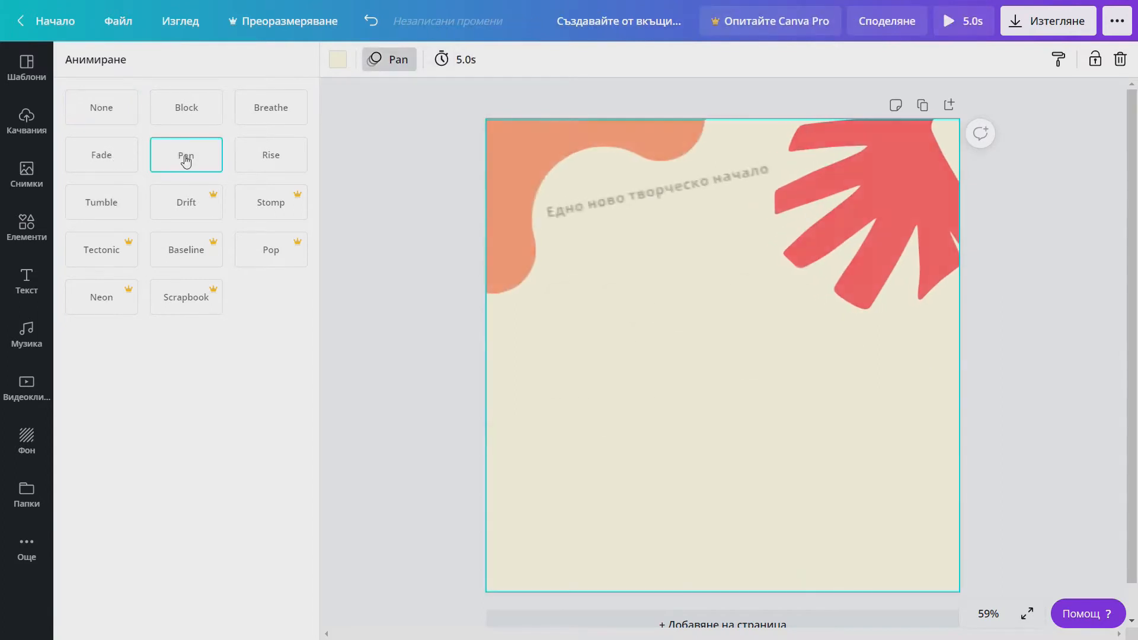
{"action": "left_click", "coordinate": [265, 109]}
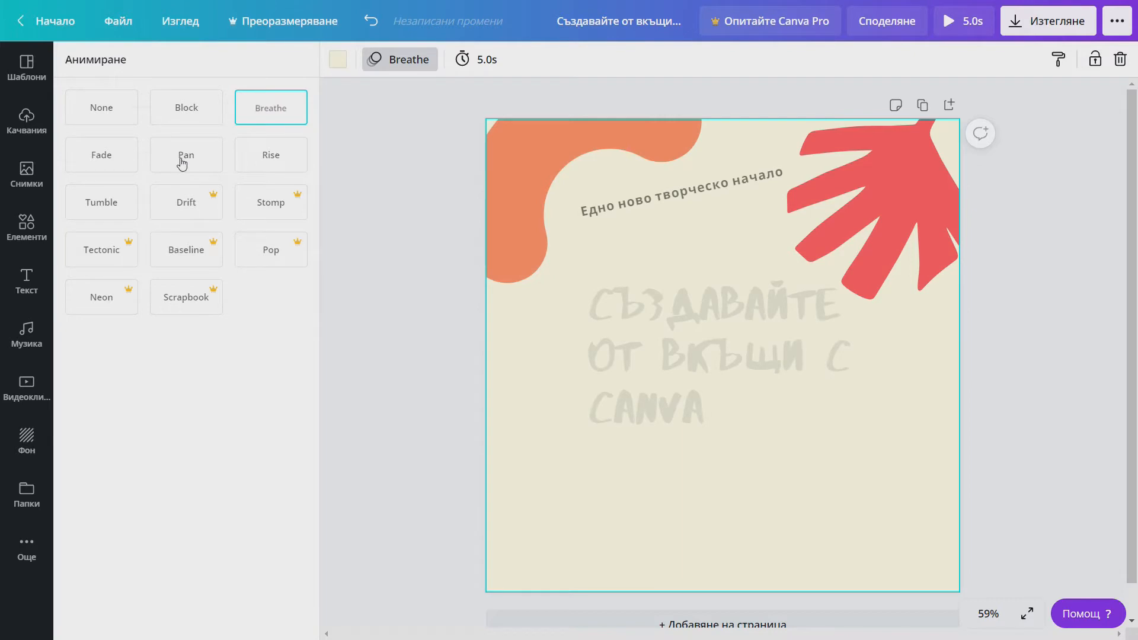
{"action": "left_click", "coordinate": [476, 60]}
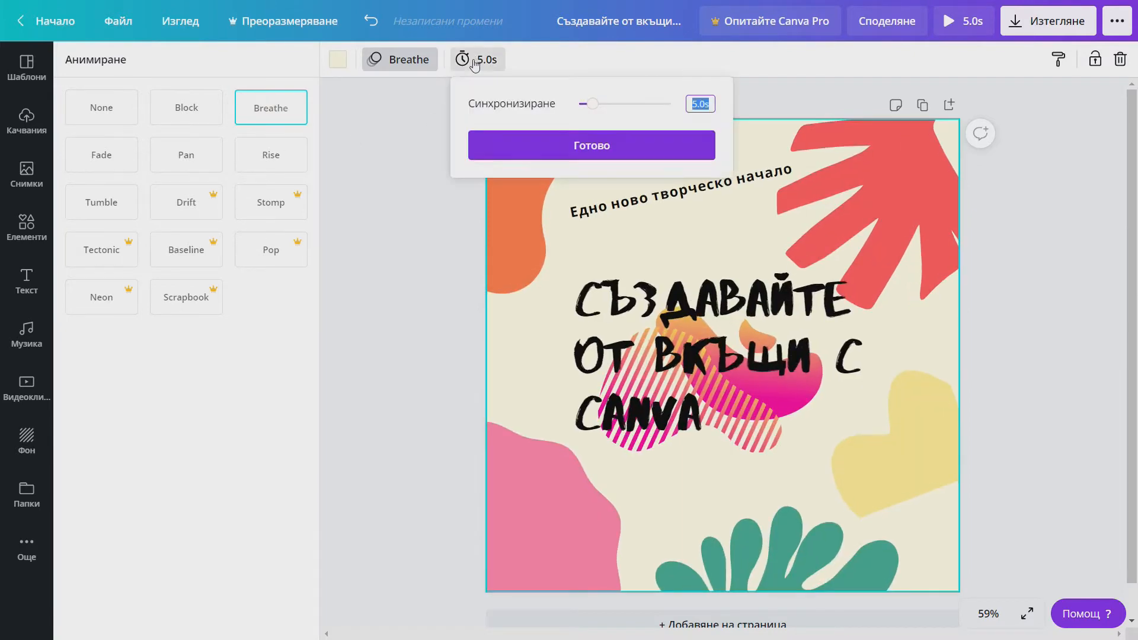
{"action": "left_click", "coordinate": [530, 155]}
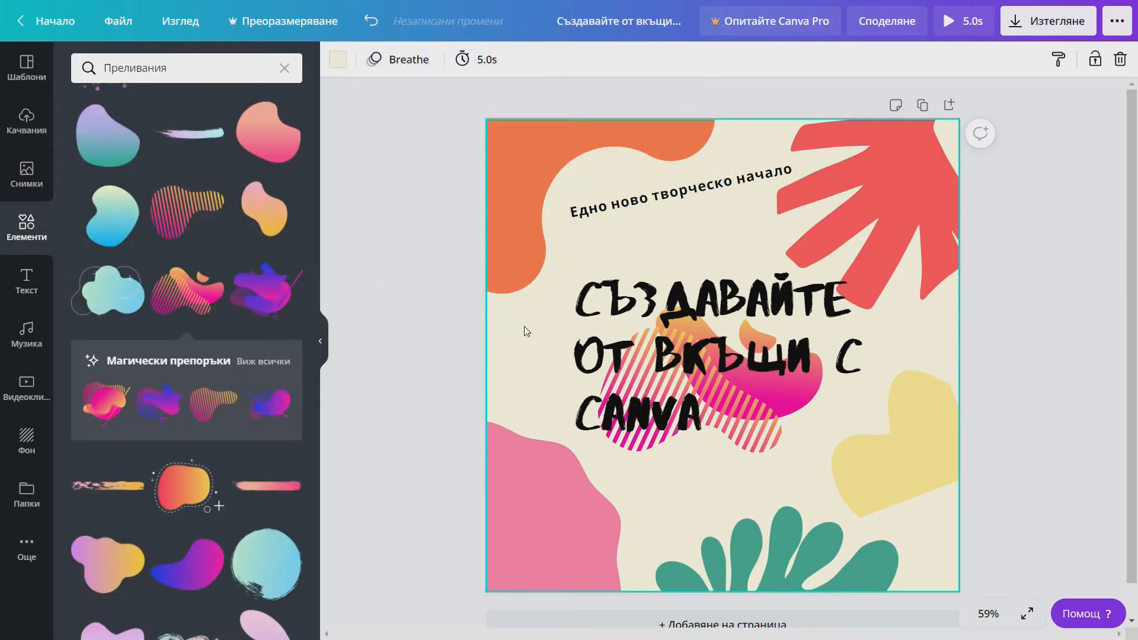
{"action": "left_click", "coordinate": [948, 24]}
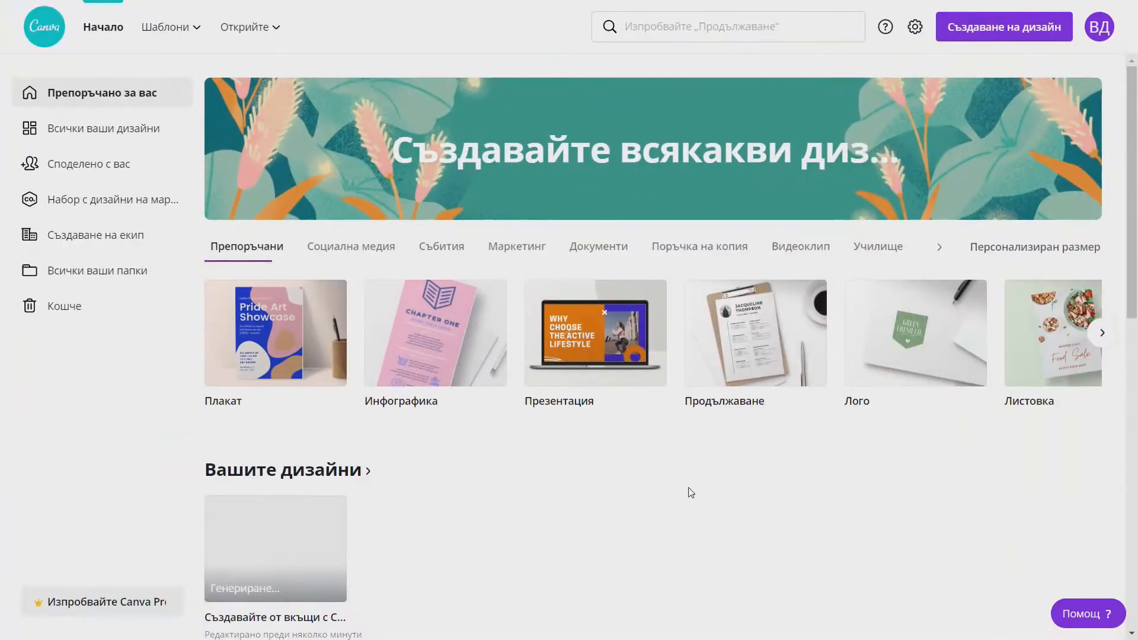
- Create a new blank 210 × 297 mm flyer (Листовка) design
{"action": "left_click", "coordinate": [1015, 32]}
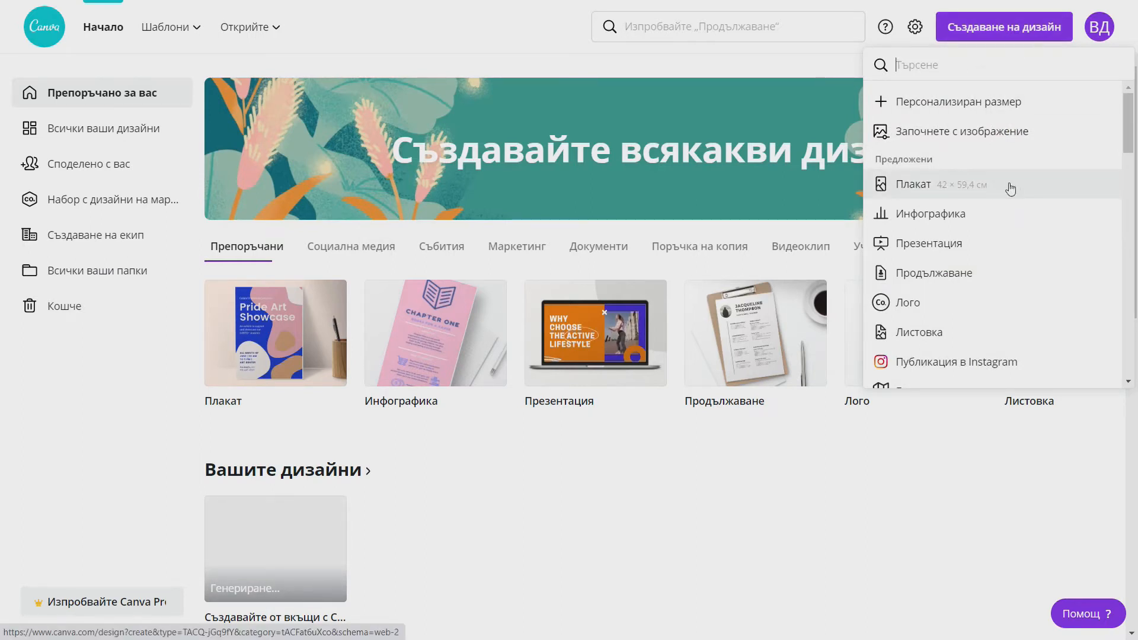
{"action": "scroll", "coordinate": [995, 272], "scroll_direction": "down", "scroll_amount": 5}
{"action": "scroll", "coordinate": [970, 328], "scroll_direction": "up", "scroll_amount": 5}
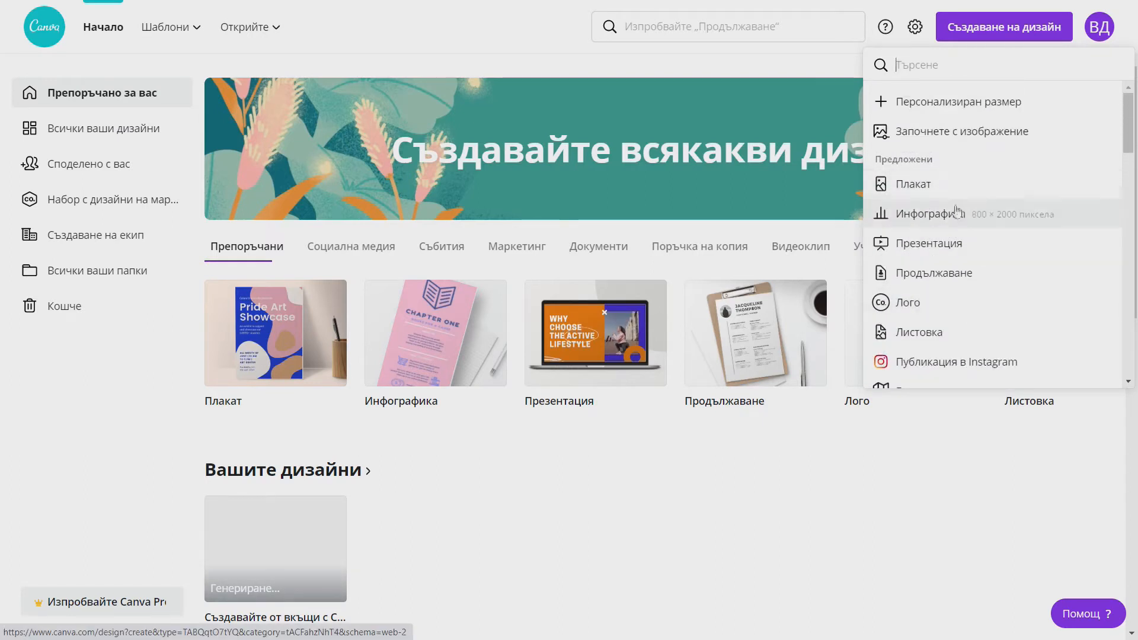
{"action": "left_click", "coordinate": [924, 332]}
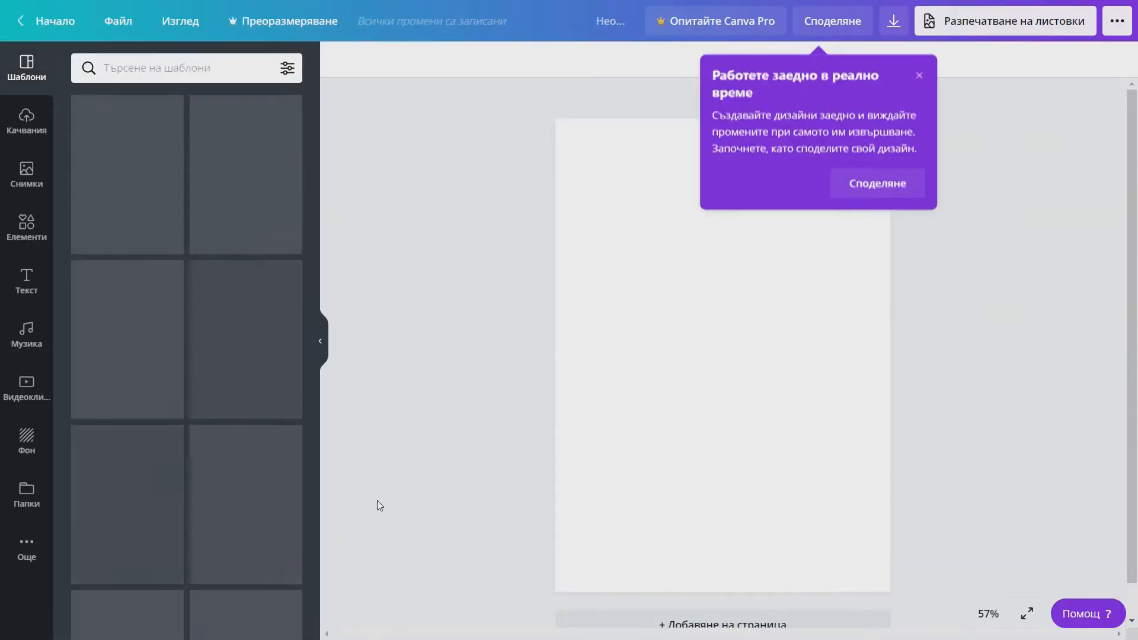
- Dismiss the collaboration tip and fill the page with the white brick wall background
{"action": "left_click", "coordinate": [919, 68]}
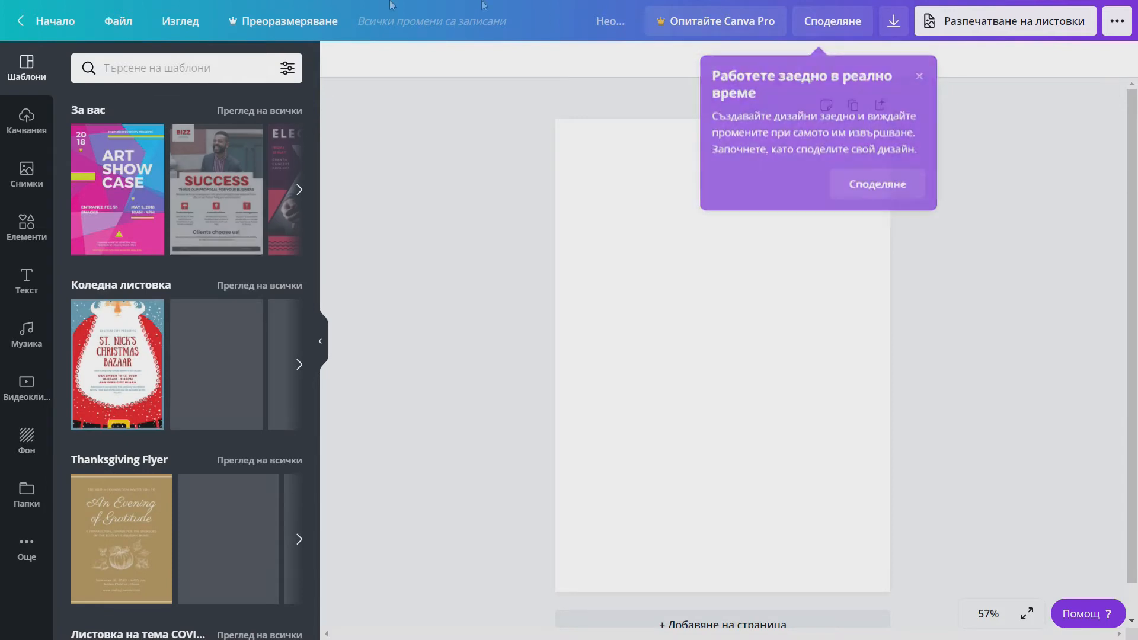
{"action": "left_click", "coordinate": [26, 438]}
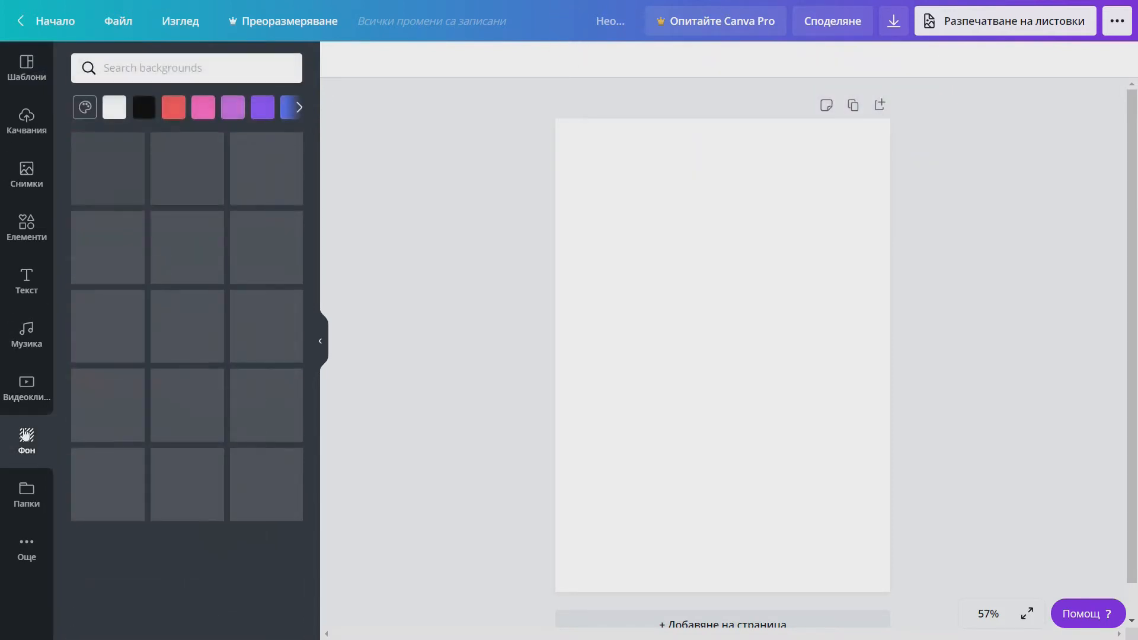
{"action": "scroll", "coordinate": [151, 332], "scroll_direction": "down", "scroll_amount": 10}
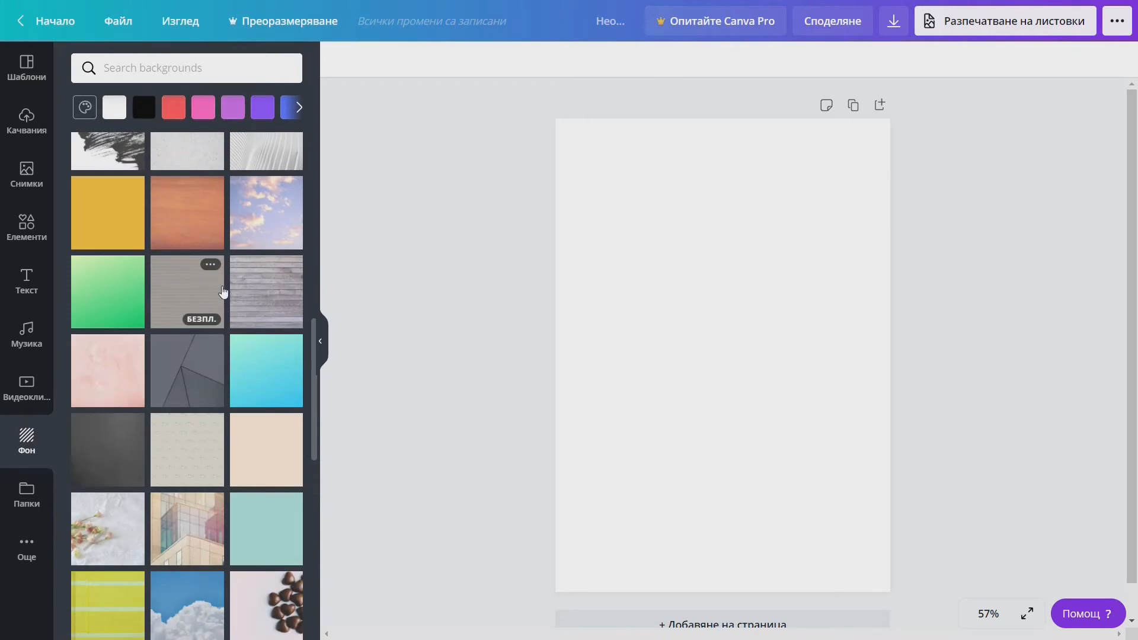
{"action": "scroll", "coordinate": [220, 294], "scroll_direction": "down", "scroll_amount": 4}
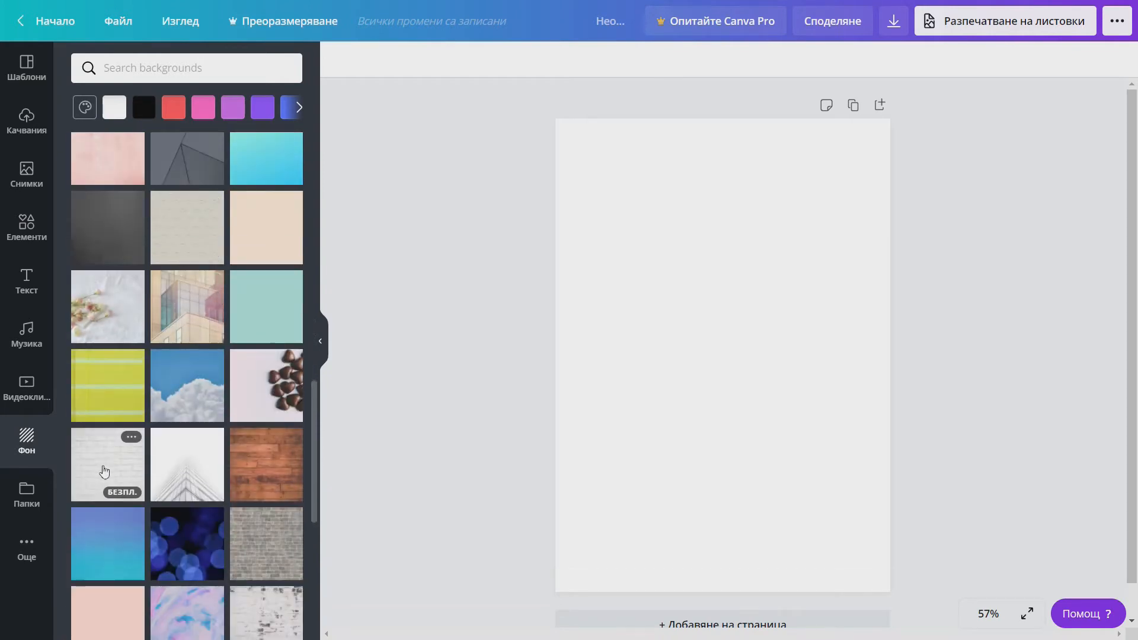
{"action": "left_click", "coordinate": [102, 463]}
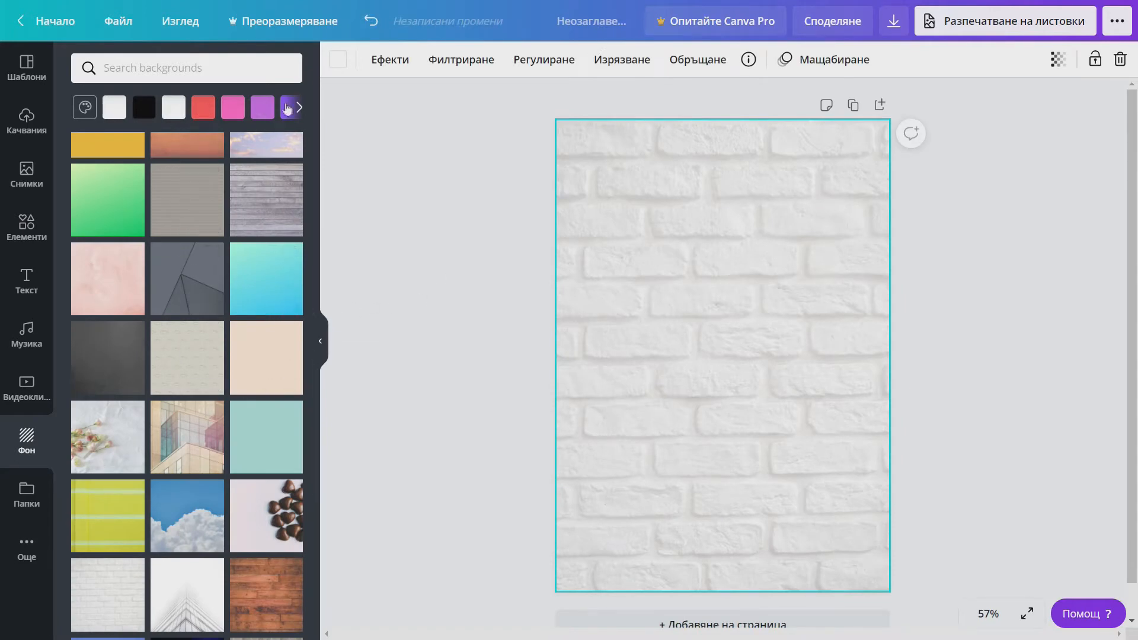
{"action": "scroll", "coordinate": [187, 442], "scroll_direction": "up", "scroll_amount": 5}
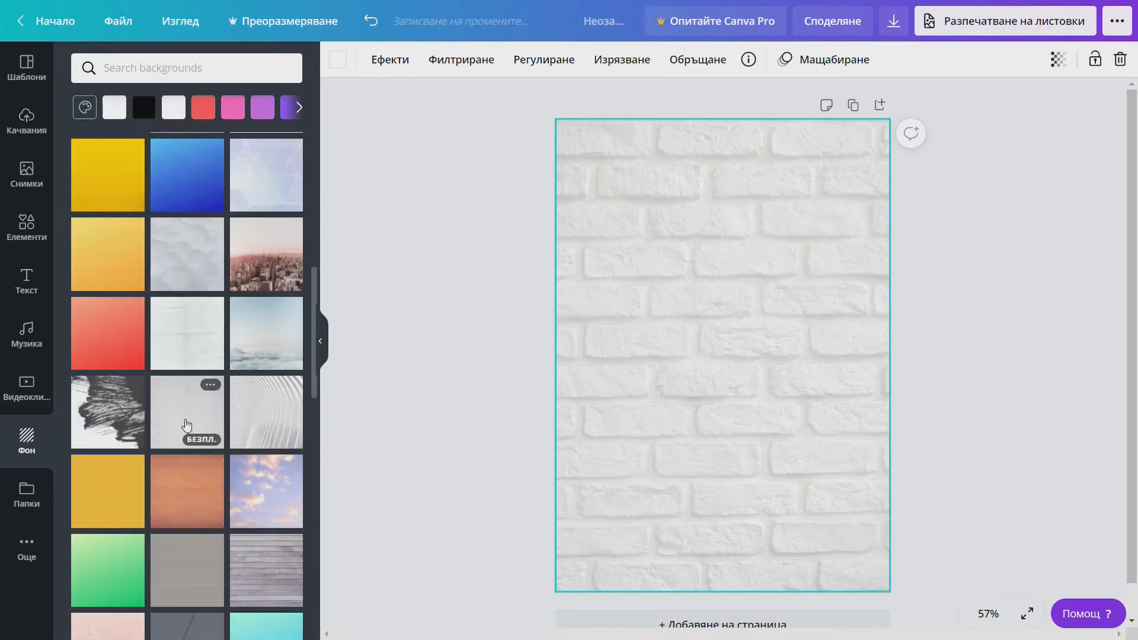
{"action": "scroll", "coordinate": [187, 422], "scroll_direction": "up", "scroll_amount": 3}
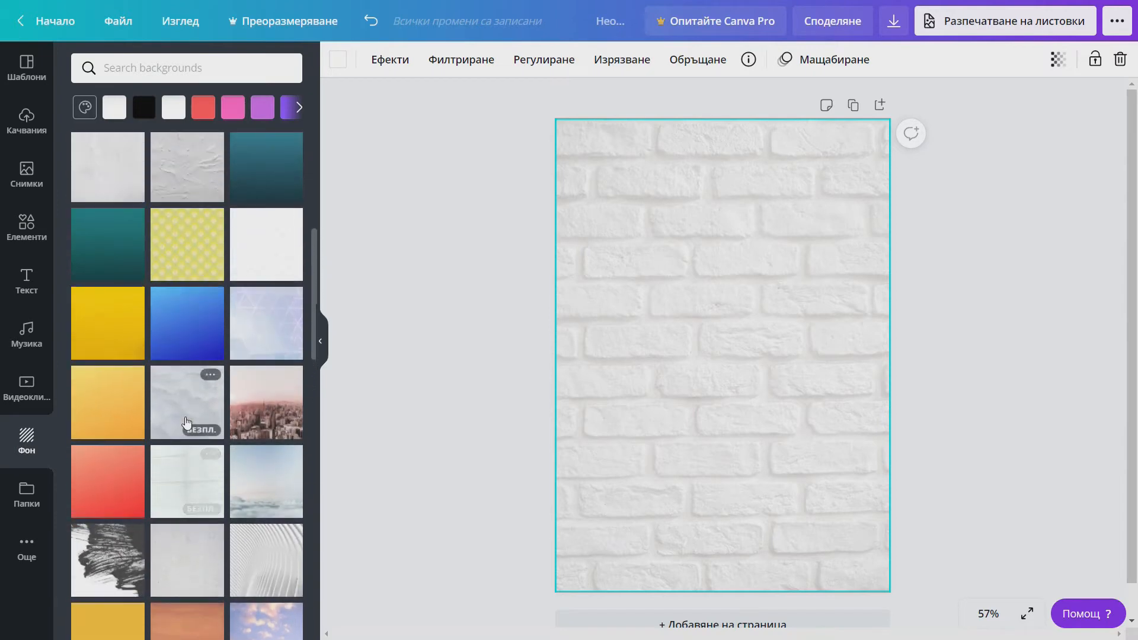
{"action": "left_click", "coordinate": [34, 283]}
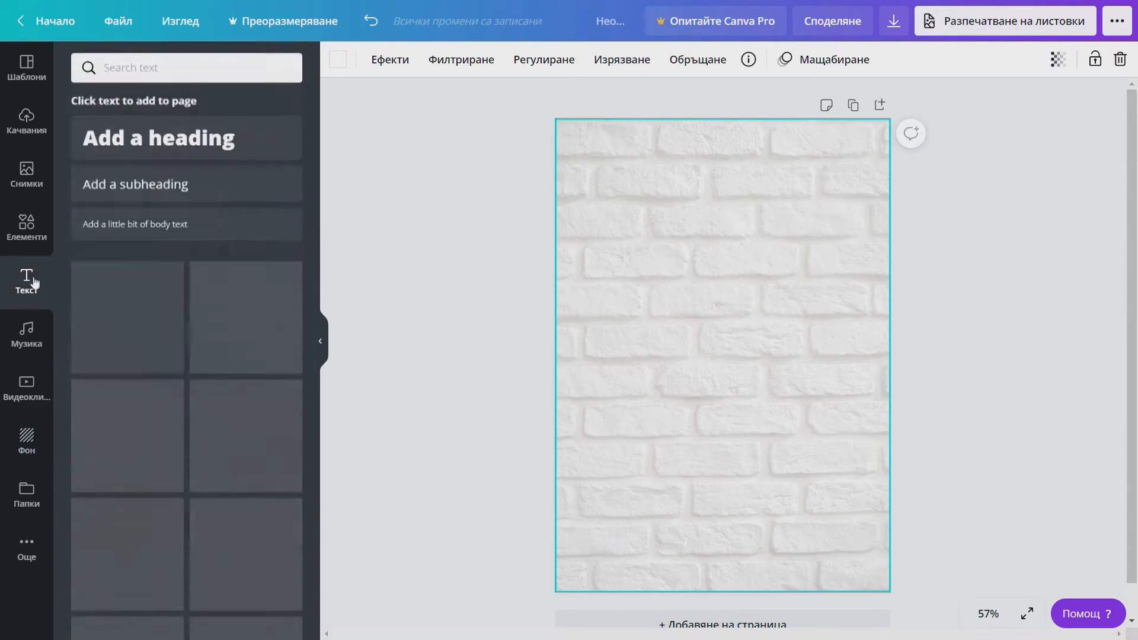
- Add the Sparkle neon text style and change its wording to 'Парти'
{"action": "scroll", "coordinate": [192, 377], "scroll_direction": "down", "scroll_amount": 5}
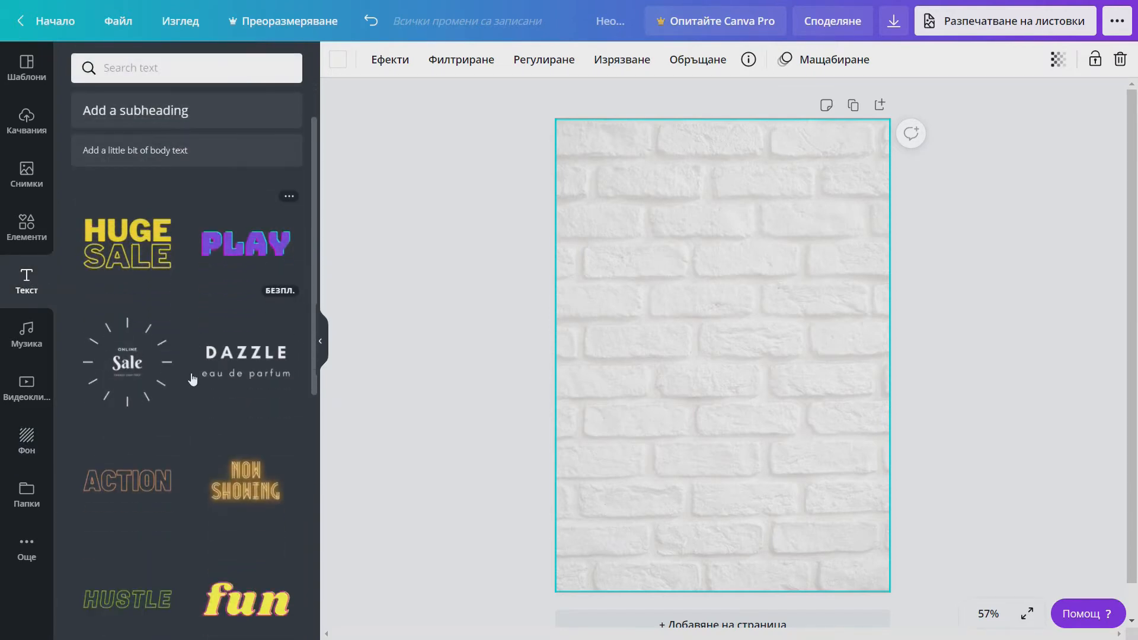
{"action": "scroll", "coordinate": [199, 373], "scroll_direction": "down", "scroll_amount": 5}
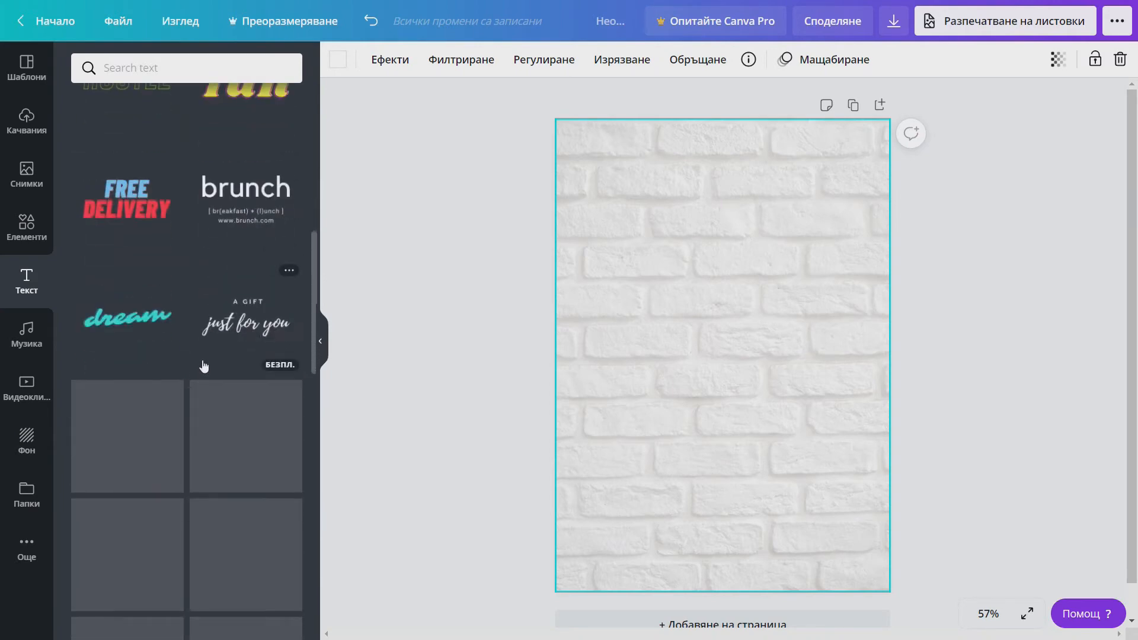
{"action": "scroll", "coordinate": [244, 433], "scroll_direction": "up", "scroll_amount": 3}
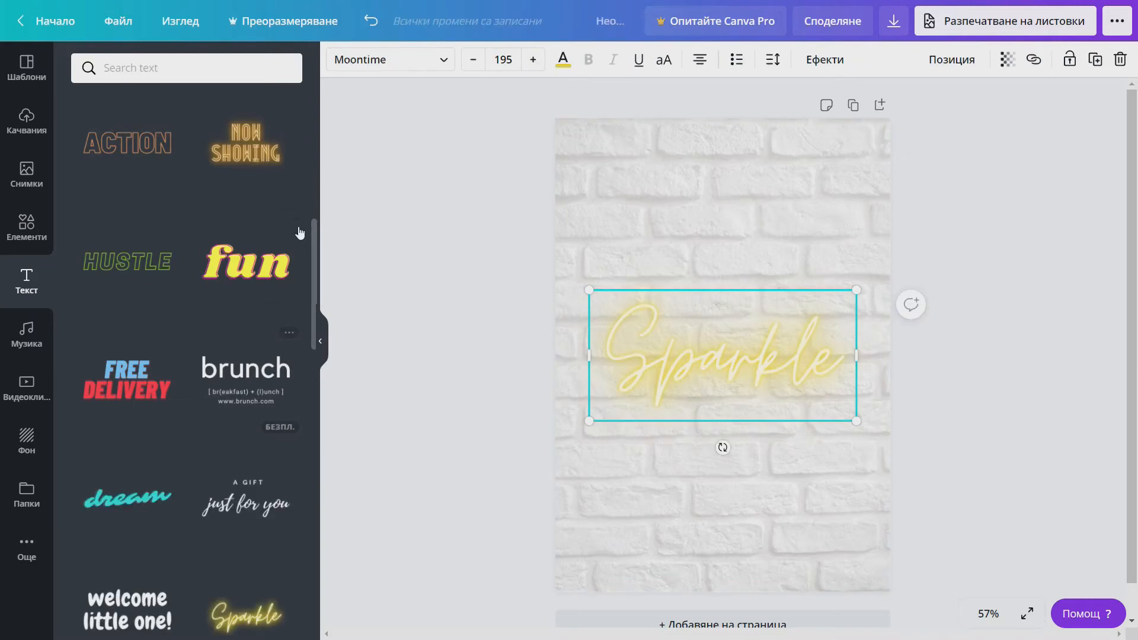
{"action": "double_click", "coordinate": [750, 356]}
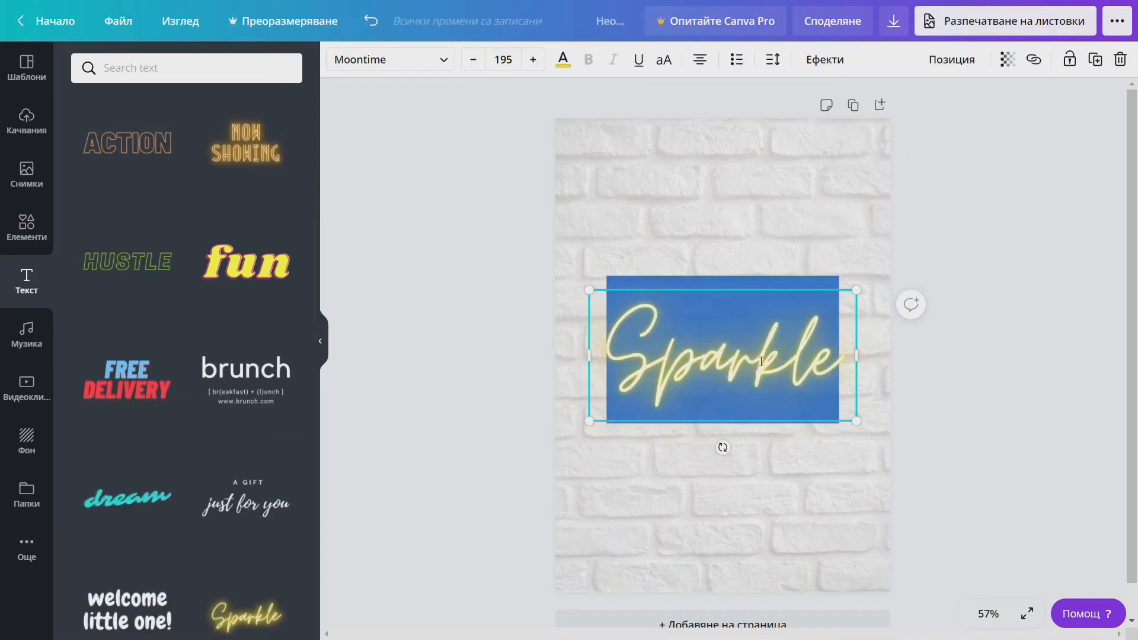
{"action": "type", "text": "Парти"}
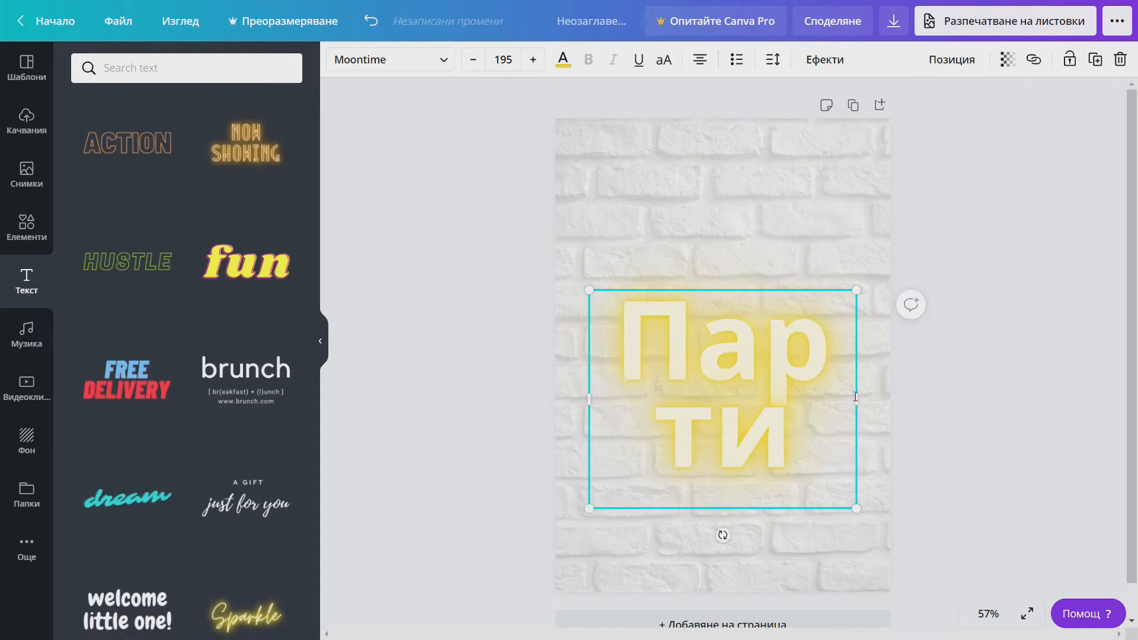
{"action": "left_click_drag", "start_coordinate": [798, 433], "coordinate": [654, 354]}
- Set the 'Парти' text to font size 120 so it fits on one line
{"action": "left_click", "coordinate": [532, 61]}
{"action": "left_click", "coordinate": [474, 62]}
{"action": "left_click", "coordinate": [474, 62]}
{"action": "left_click", "coordinate": [474, 62]}
{"action": "left_click", "coordinate": [474, 62]}
{"action": "left_click", "coordinate": [474, 62]}
{"action": "left_click", "coordinate": [474, 62]}
{"action": "left_click", "coordinate": [474, 62]}
{"action": "left_click", "coordinate": [508, 62]}
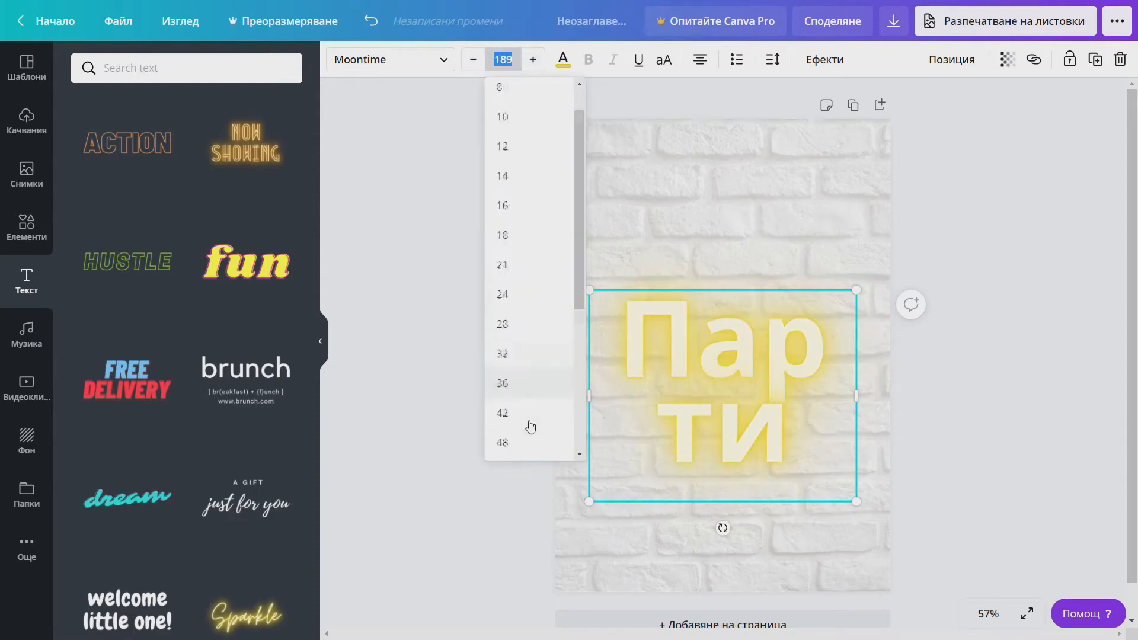
{"action": "scroll", "coordinate": [528, 423], "scroll_direction": "down", "scroll_amount": 5}
{"action": "left_click", "coordinate": [505, 423]}
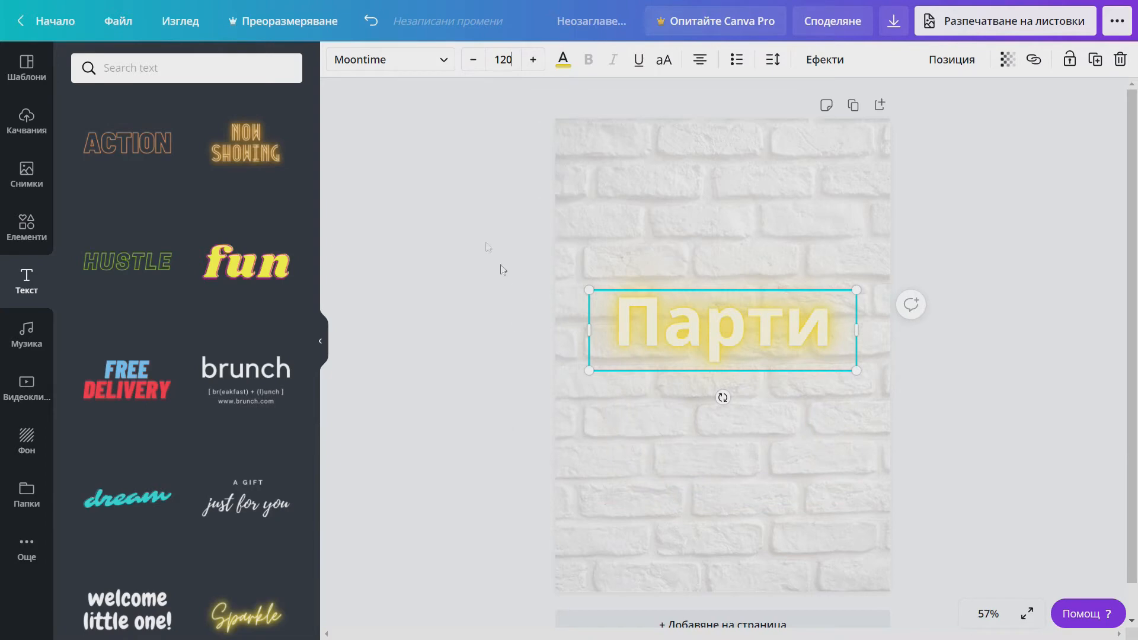
{"action": "left_click", "coordinate": [442, 61]}
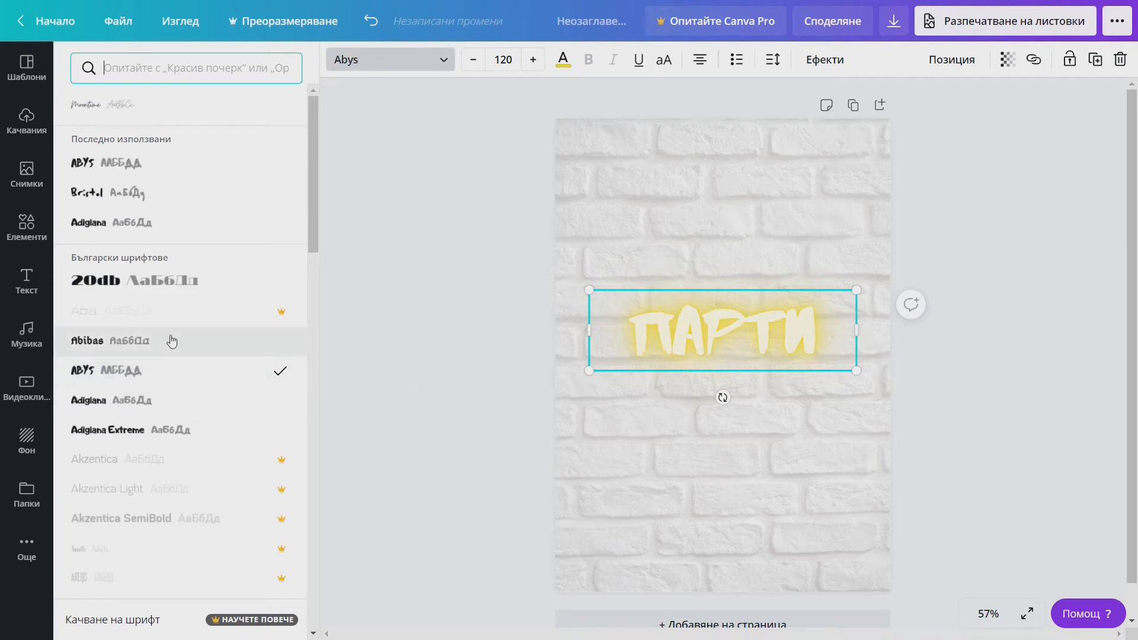
- Move the 'Парти' heading up near the page top and colour it dark blue
{"action": "left_click", "coordinate": [785, 303]}
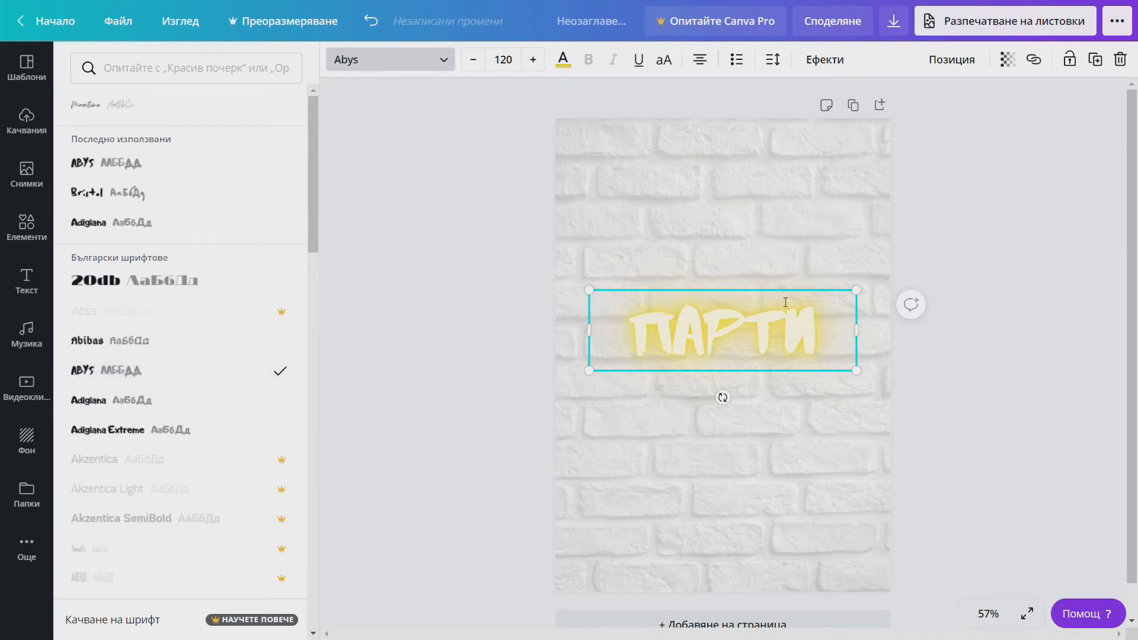
{"action": "left_click_drag", "start_coordinate": [784, 288], "coordinate": [784, 160]}
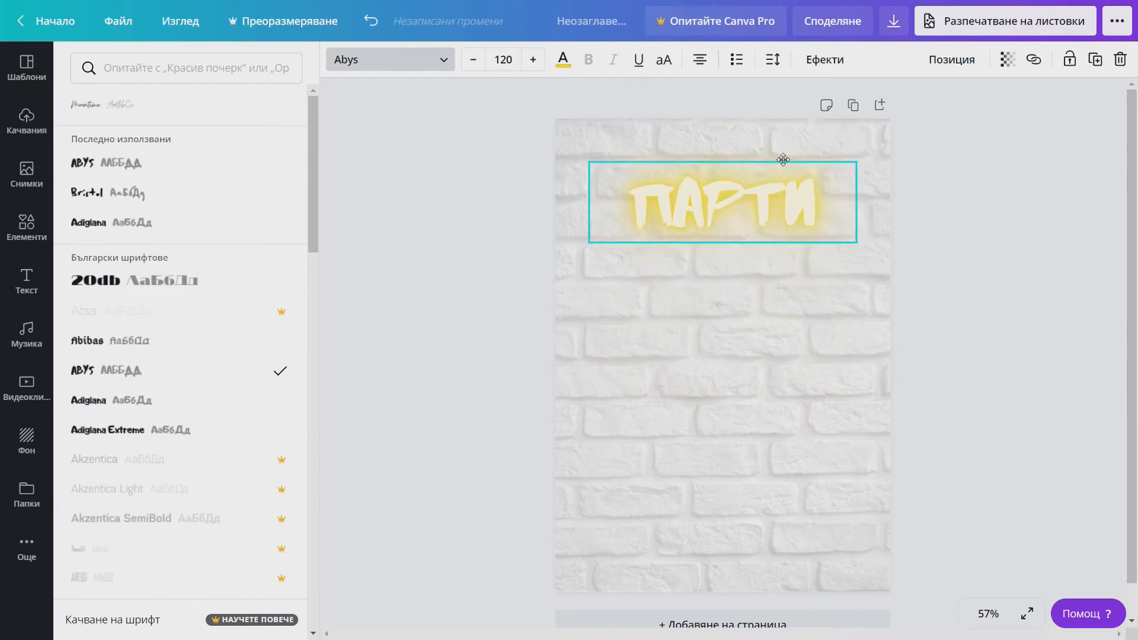
{"action": "left_click", "coordinate": [563, 61]}
{"action": "left_click", "coordinate": [286, 356]}
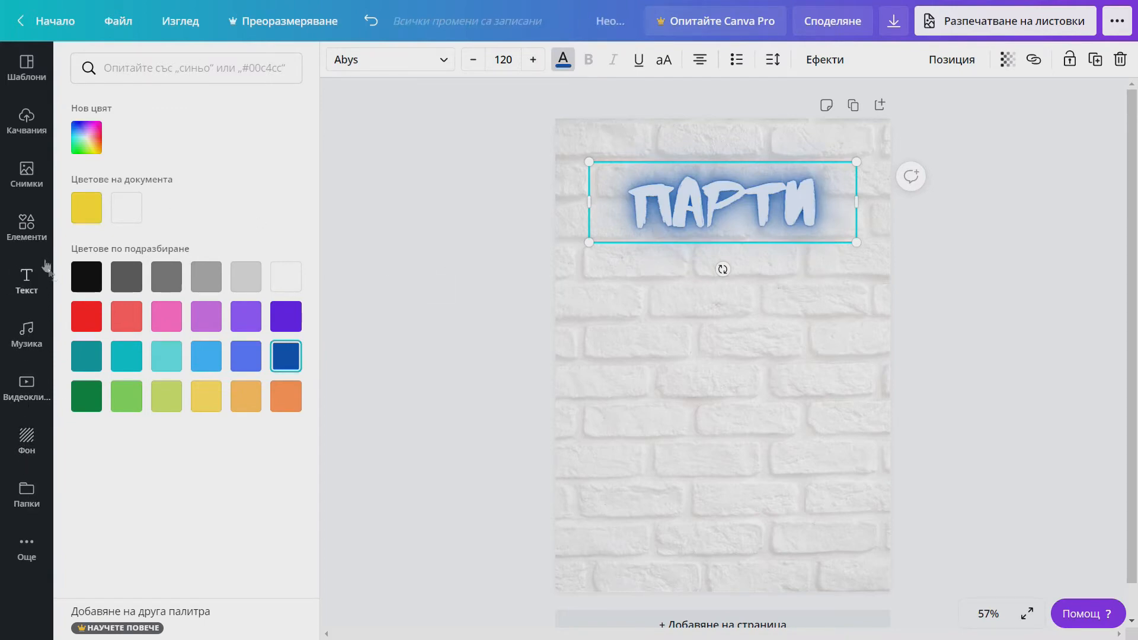
{"action": "left_click", "coordinate": [28, 232]}
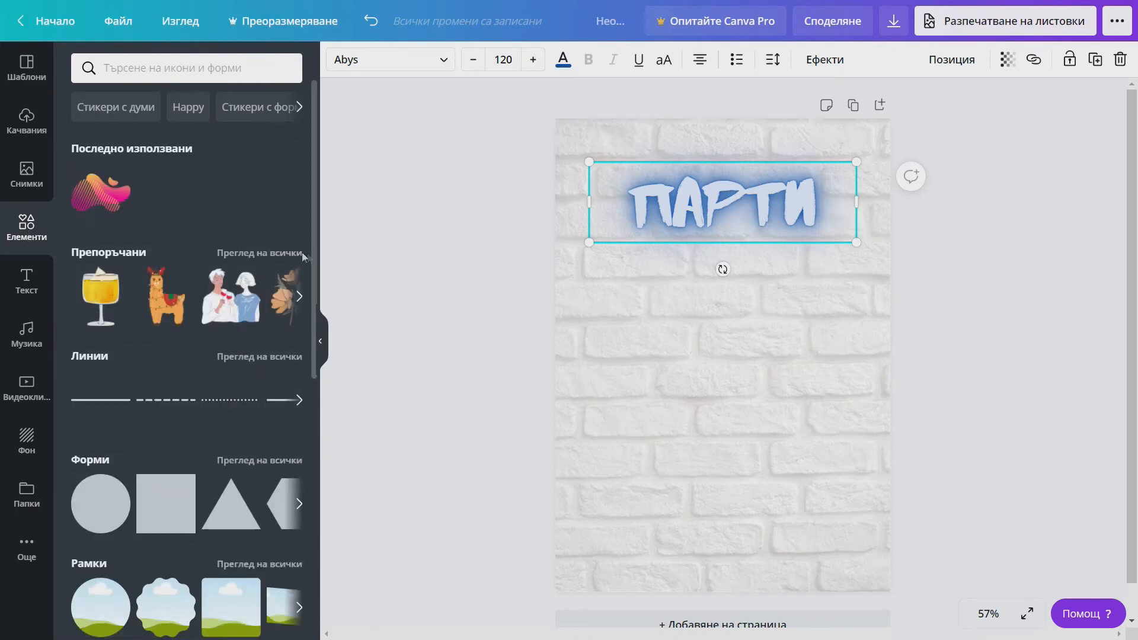
- Add the three dancing friends sticker from the recommended Elements stickers
{"action": "left_click", "coordinate": [272, 253]}
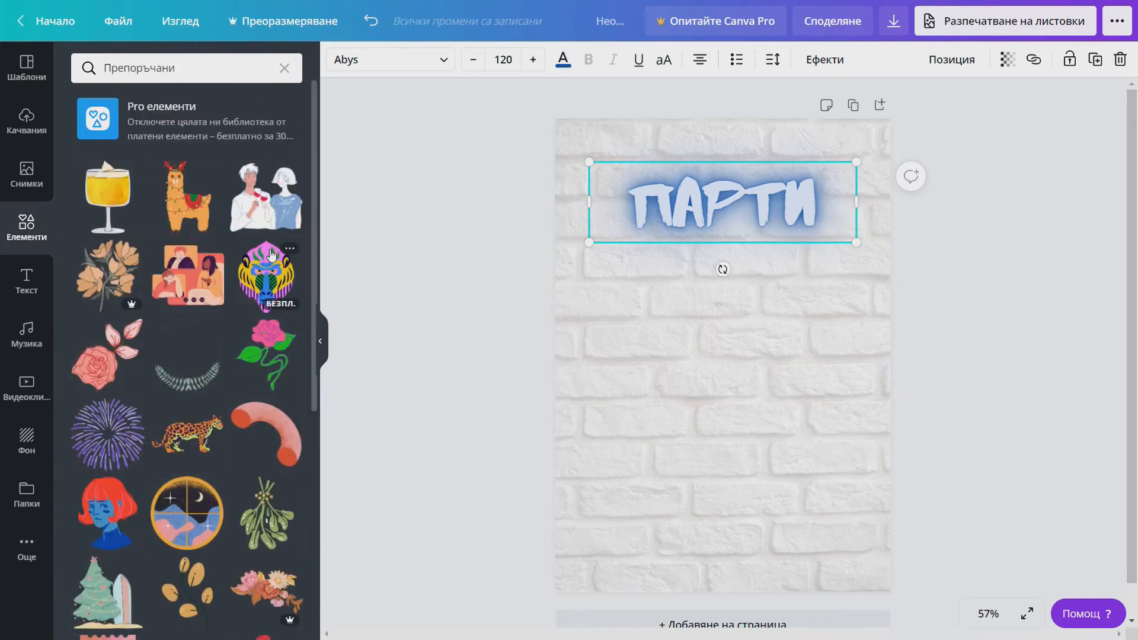
{"action": "scroll", "coordinate": [170, 320], "scroll_direction": "down", "scroll_amount": 8}
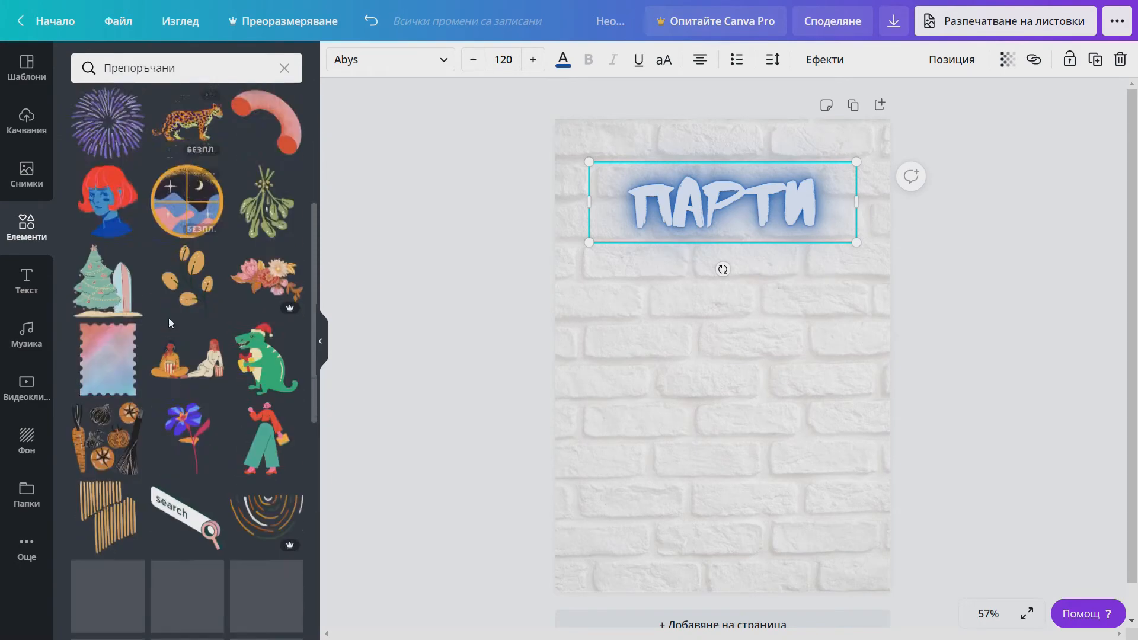
{"action": "scroll", "coordinate": [172, 324], "scroll_direction": "down", "scroll_amount": 7}
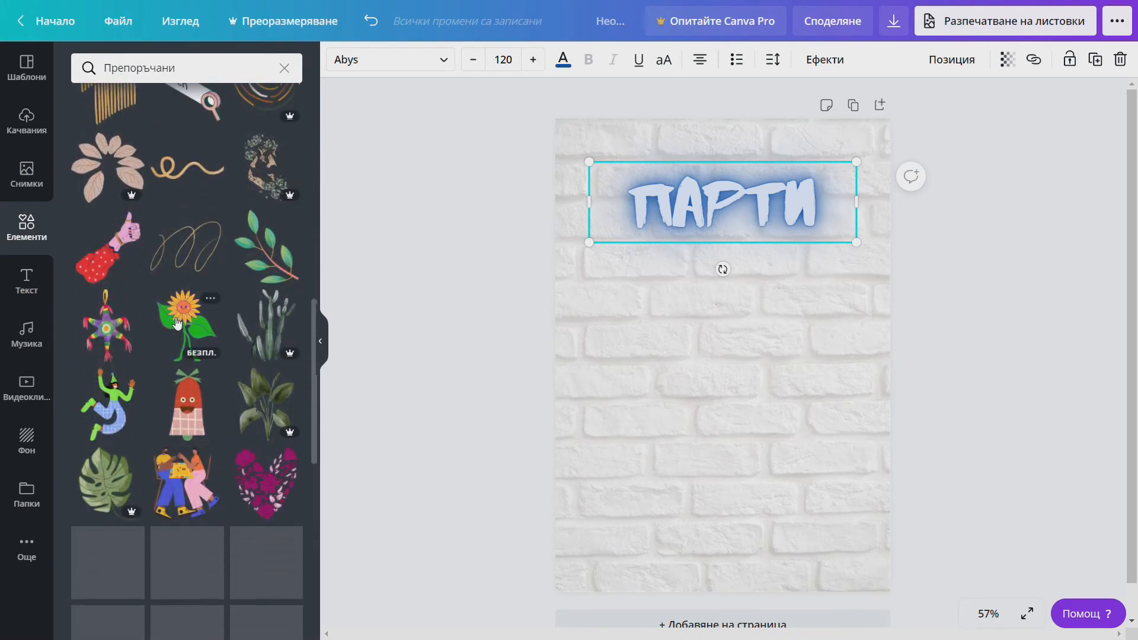
{"action": "scroll", "coordinate": [176, 322], "scroll_direction": "down", "scroll_amount": 1}
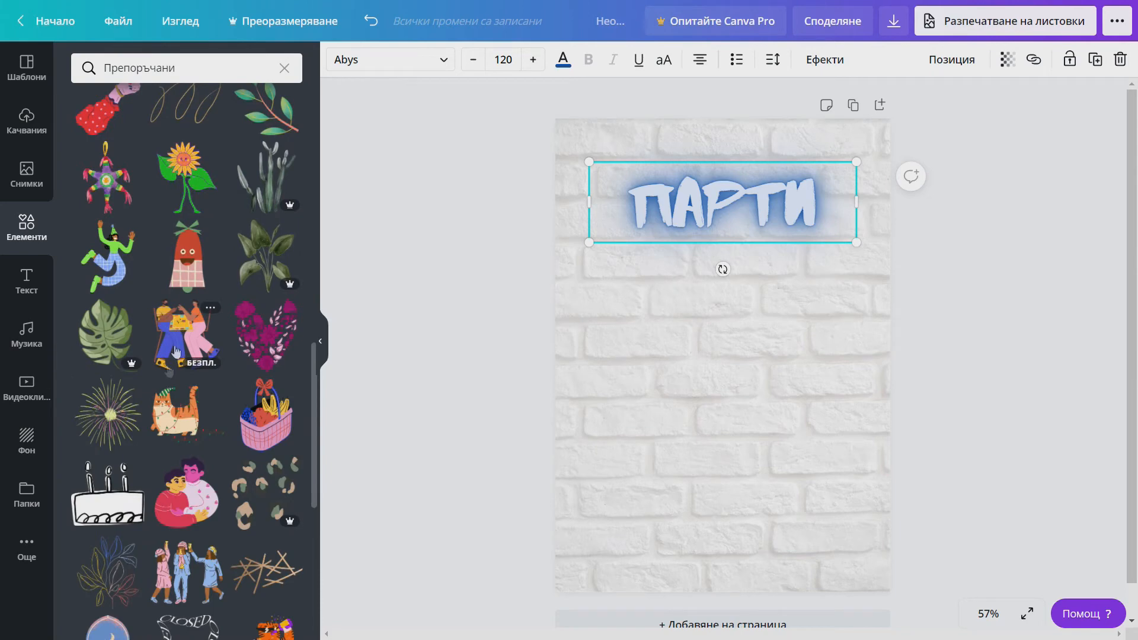
{"action": "left_click", "coordinate": [193, 569]}
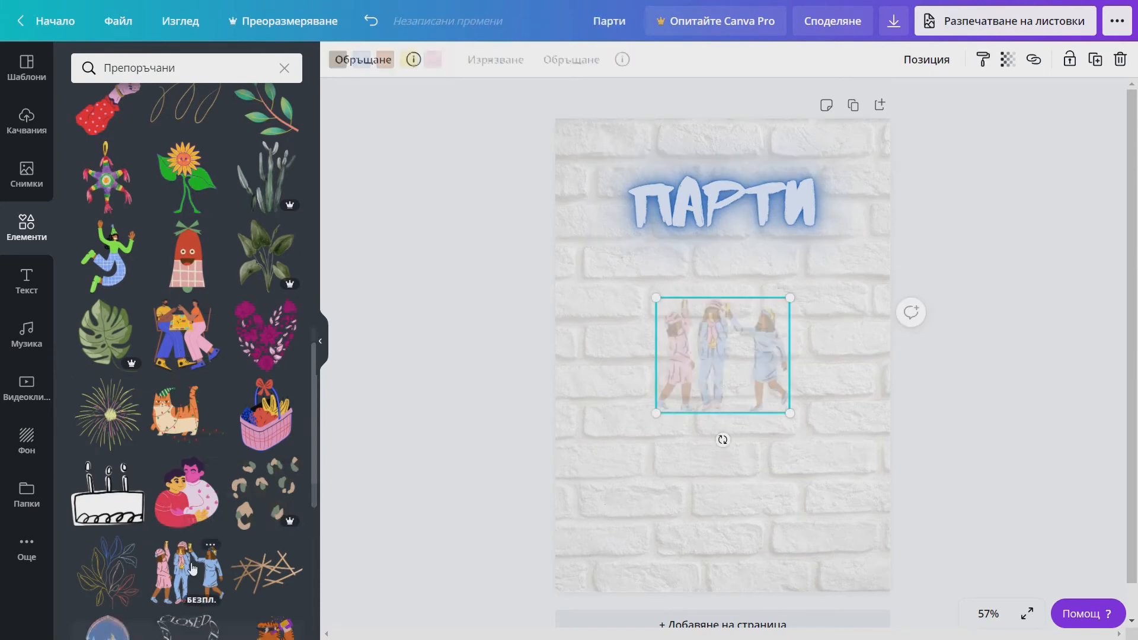
- Tilt the friends illustration about 15° clockwise, enlarge it and move it lower
{"action": "left_click_drag", "start_coordinate": [720, 343], "coordinate": [664, 359]}
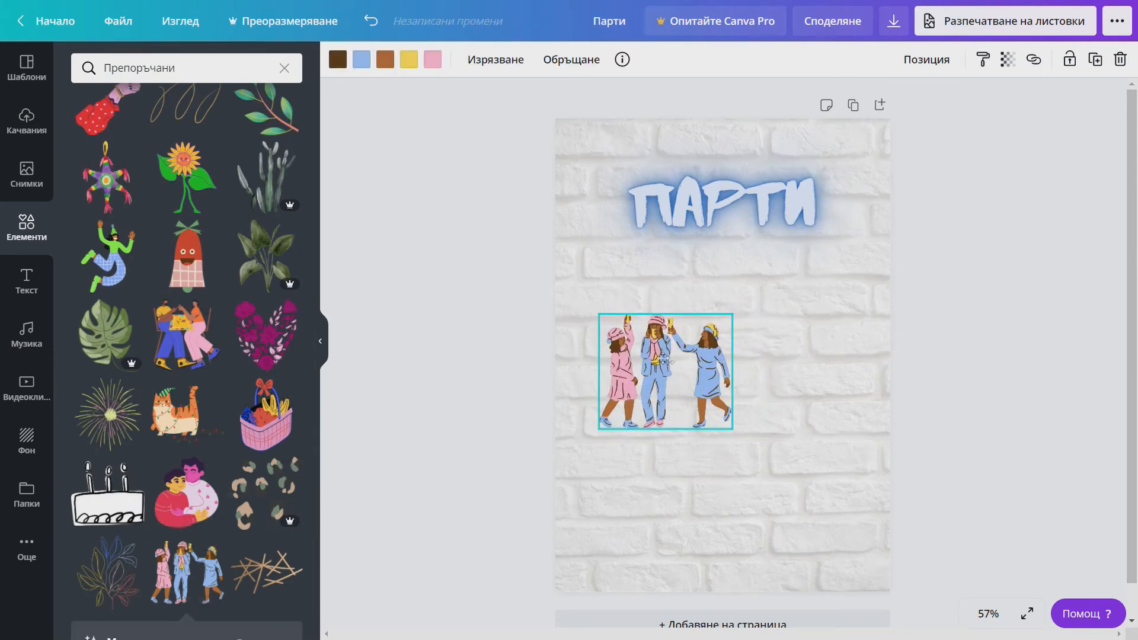
{"action": "left_click_drag", "start_coordinate": [668, 455], "coordinate": [721, 480]}
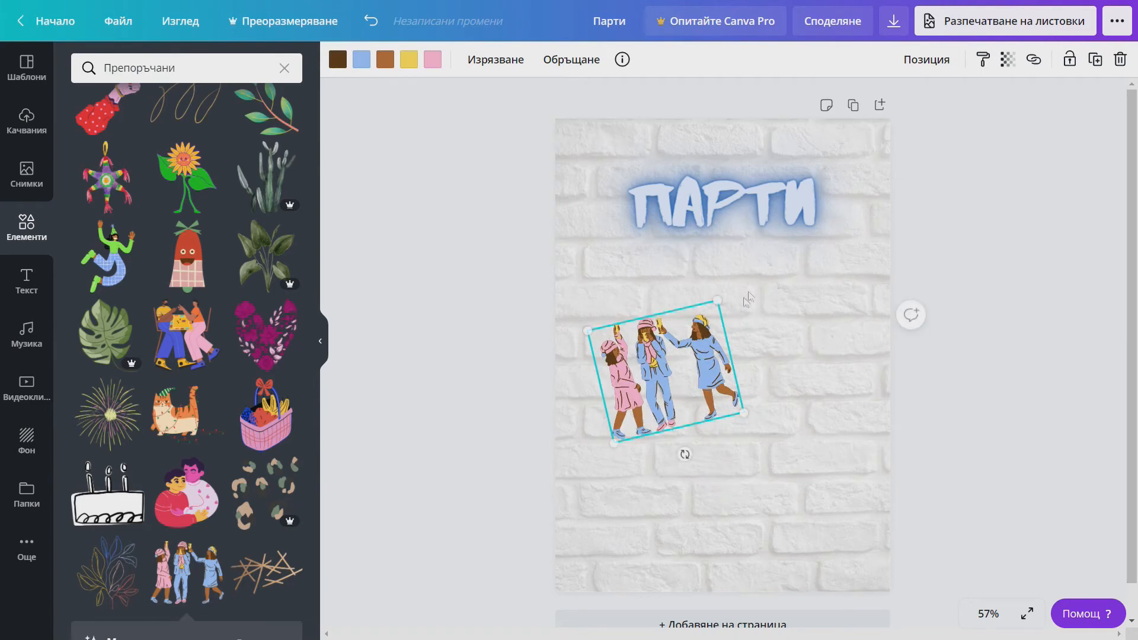
{"action": "left_click_drag", "start_coordinate": [719, 300], "coordinate": [762, 254]}
{"action": "left_click_drag", "start_coordinate": [669, 343], "coordinate": [659, 425]}
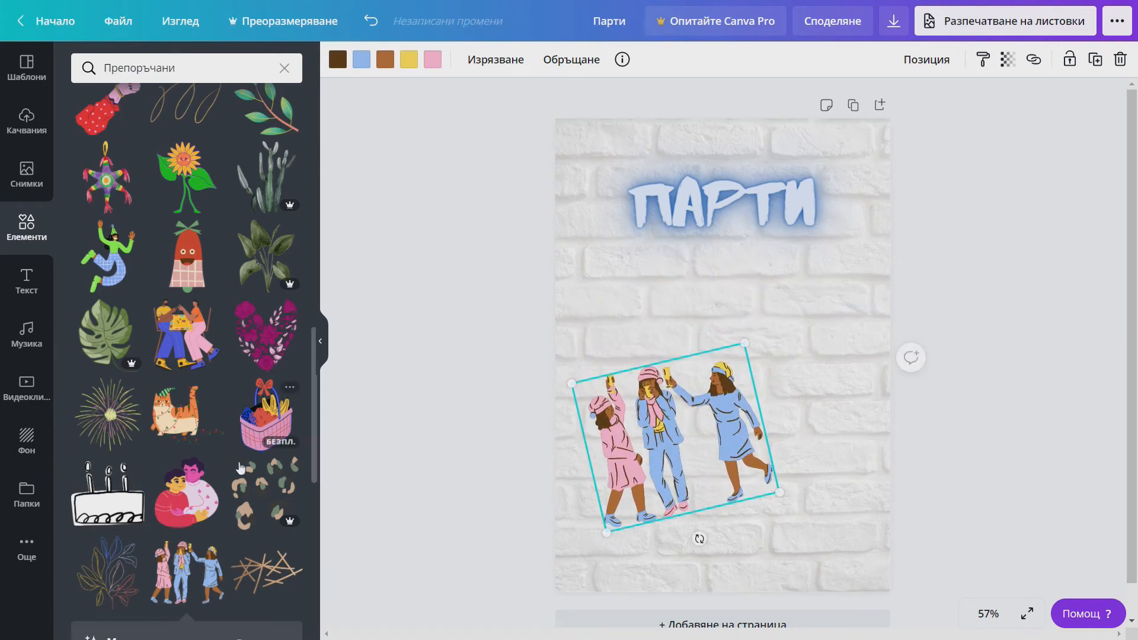
{"action": "scroll", "coordinate": [241, 458], "scroll_direction": "down", "scroll_amount": 2}
{"action": "scroll", "coordinate": [242, 458], "scroll_direction": "down", "scroll_amount": 3}
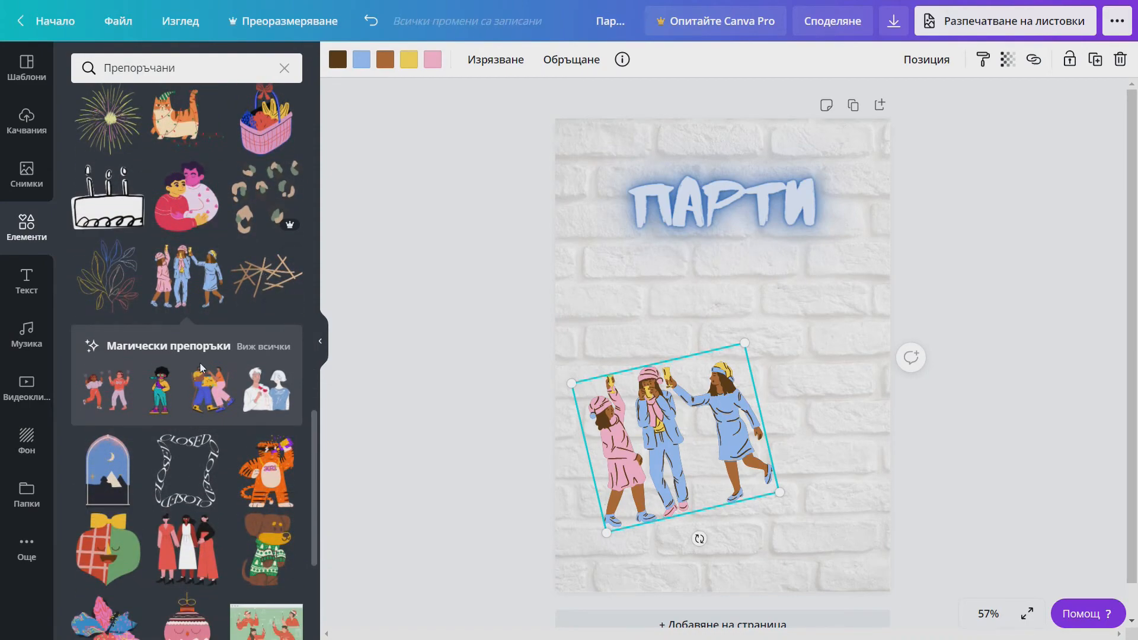
{"action": "scroll", "coordinate": [200, 362], "scroll_direction": "down", "scroll_amount": 5}
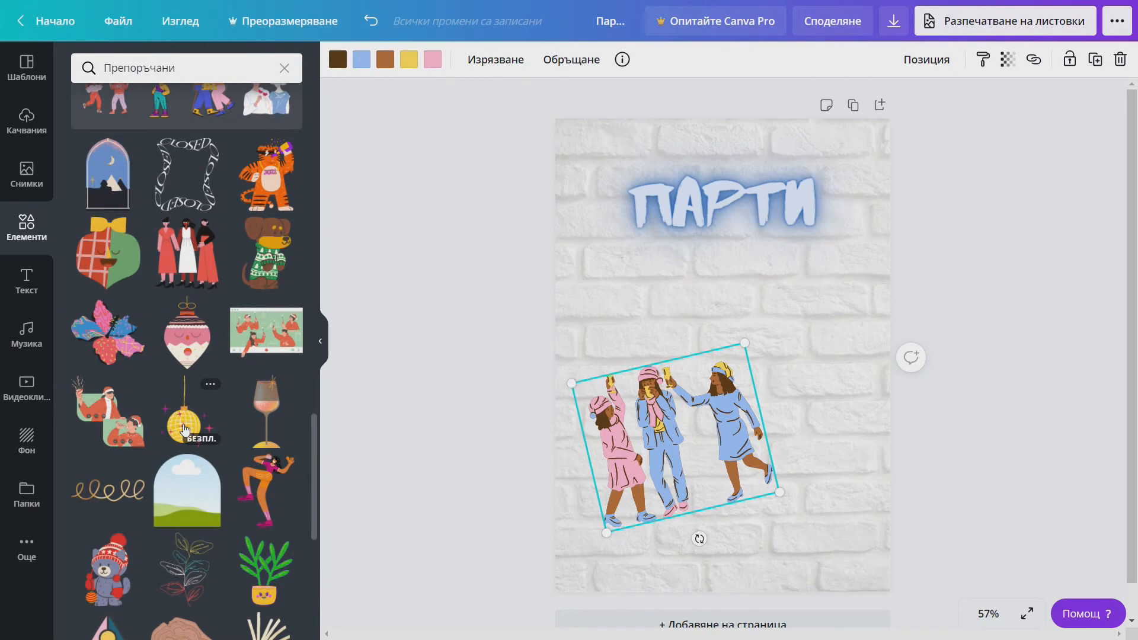
- Add a disco ball over the end of 'Парти' and send it behind the title
{"action": "left_click", "coordinate": [185, 428]}
{"action": "left_click_drag", "start_coordinate": [712, 391], "coordinate": [802, 217]}
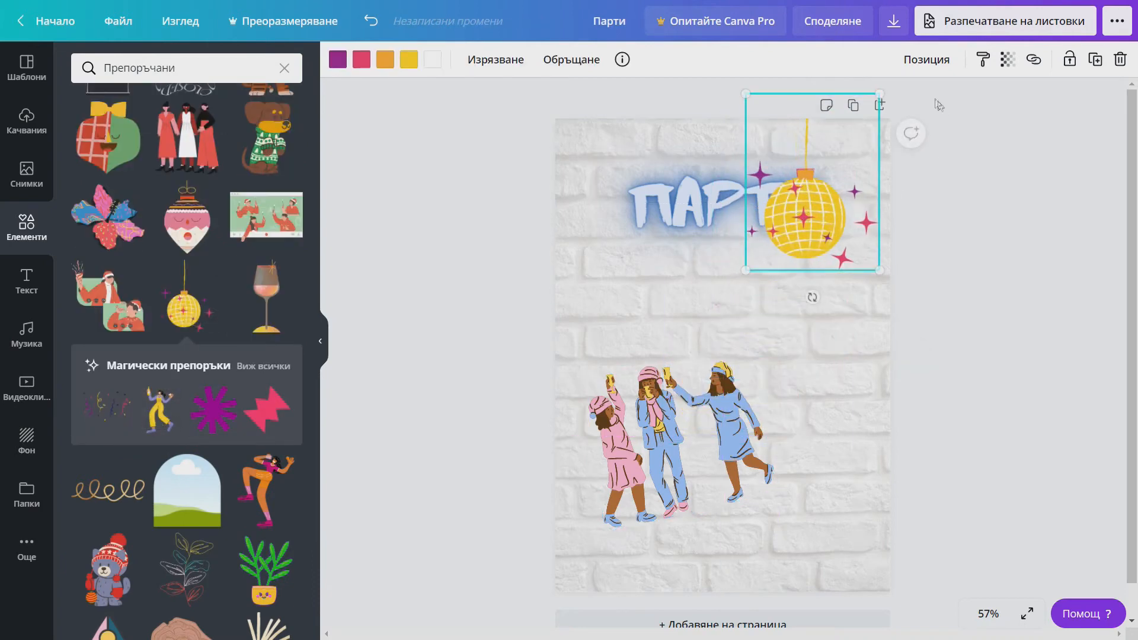
{"action": "left_click", "coordinate": [926, 60]}
{"action": "left_click", "coordinate": [869, 104]}
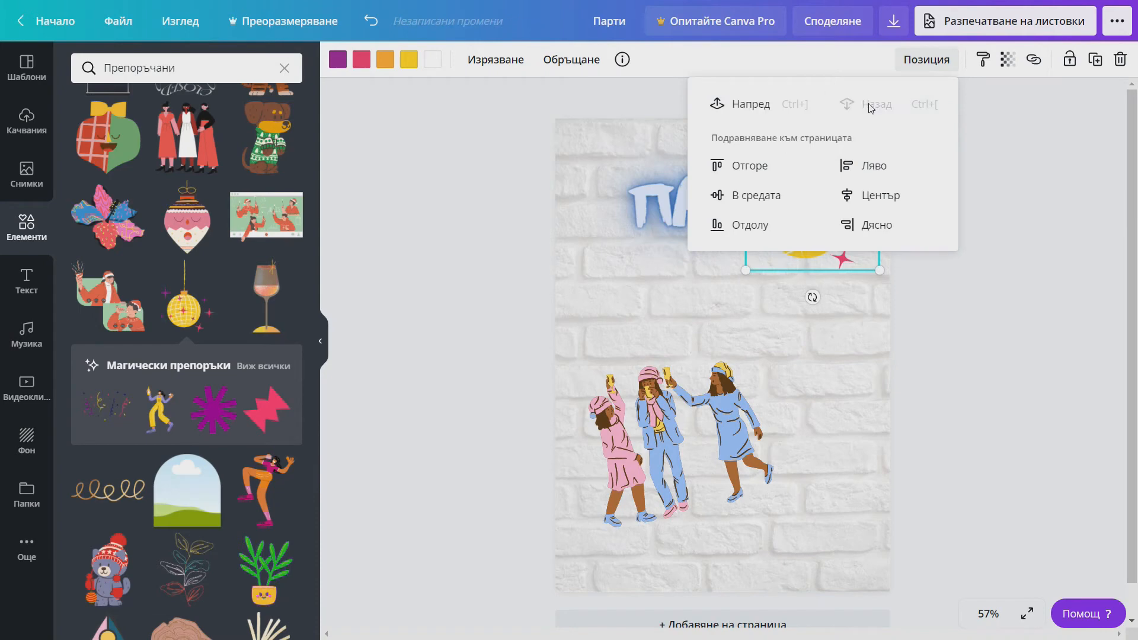
{"action": "left_click", "coordinate": [980, 184]}
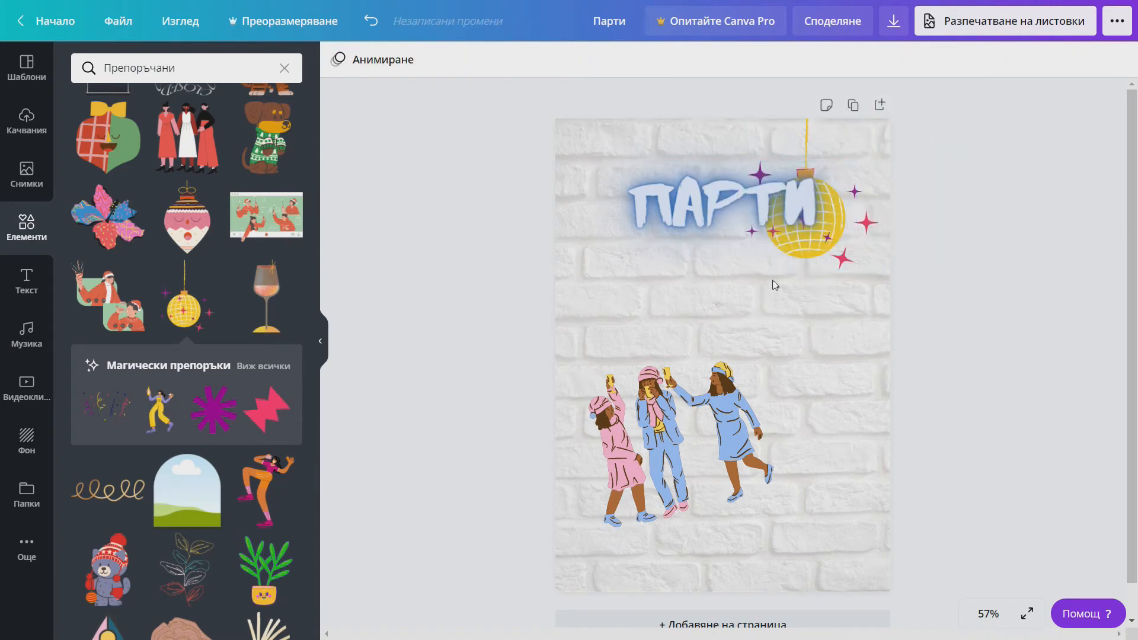
- Add a wine glass on the right, shrunk and tilted, and shift the friends up-left
{"action": "left_click_drag", "start_coordinate": [266, 296], "coordinate": [735, 271]}
{"action": "left_click_drag", "start_coordinate": [858, 243], "coordinate": [828, 309]}
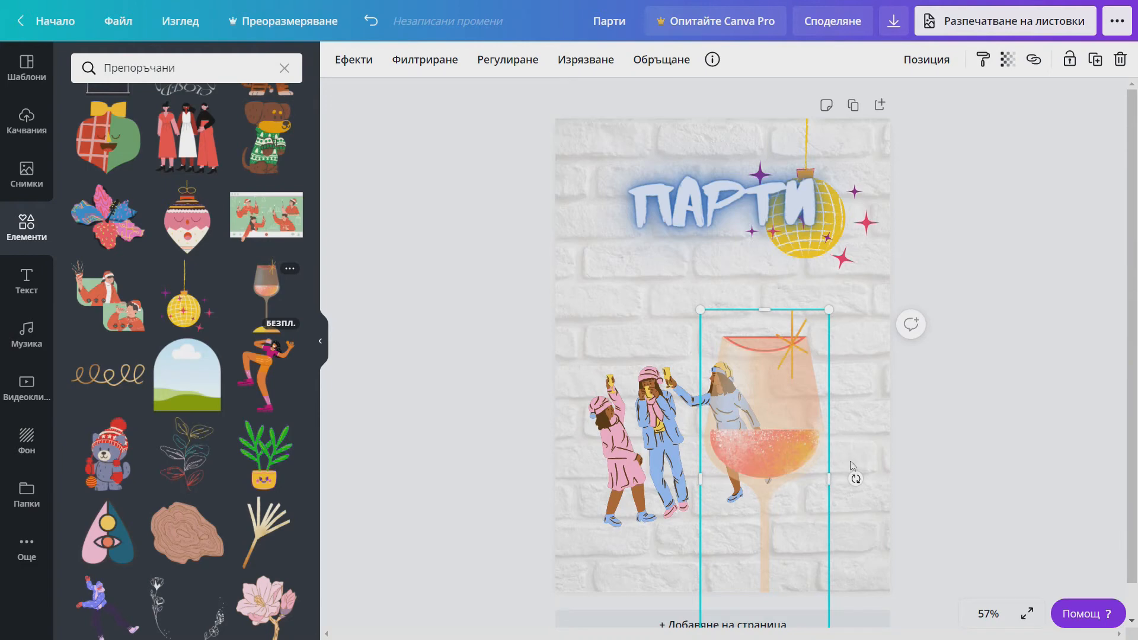
{"action": "left_click_drag", "start_coordinate": [854, 477], "coordinate": [858, 521]}
{"action": "left_click_drag", "start_coordinate": [764, 422], "coordinate": [805, 372]}
{"action": "left_click_drag", "start_coordinate": [631, 393], "coordinate": [615, 316]}
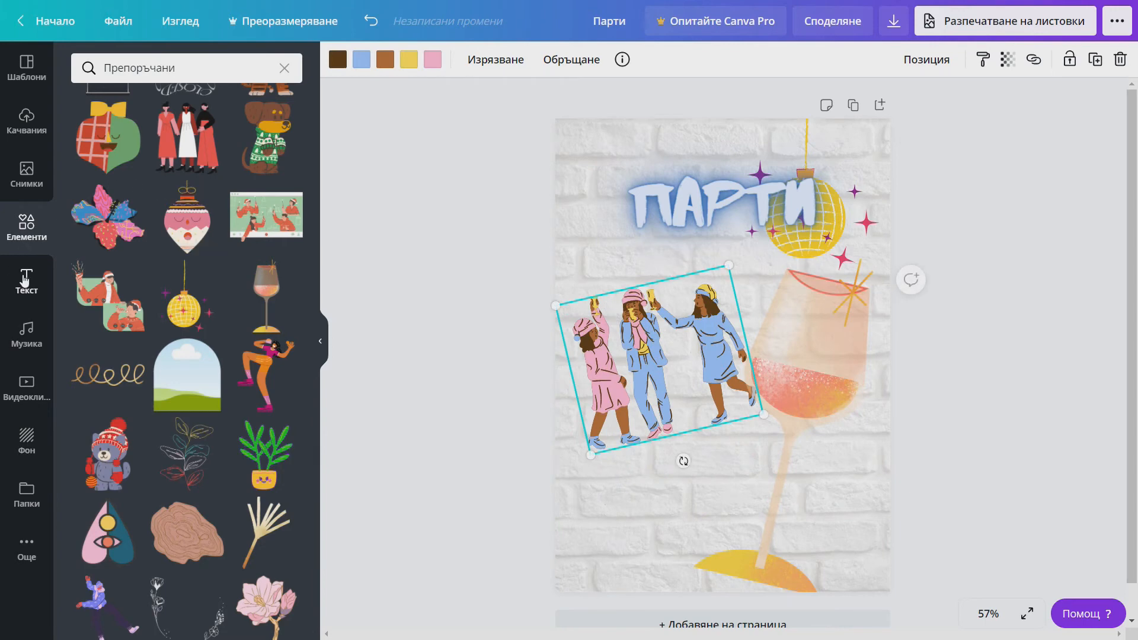
- Insert the 'cold, smooth & tasty' text template and move it to the flyer's bottom
{"action": "left_click", "coordinate": [24, 280]}
{"action": "scroll", "coordinate": [154, 477], "scroll_direction": "down", "scroll_amount": 3}
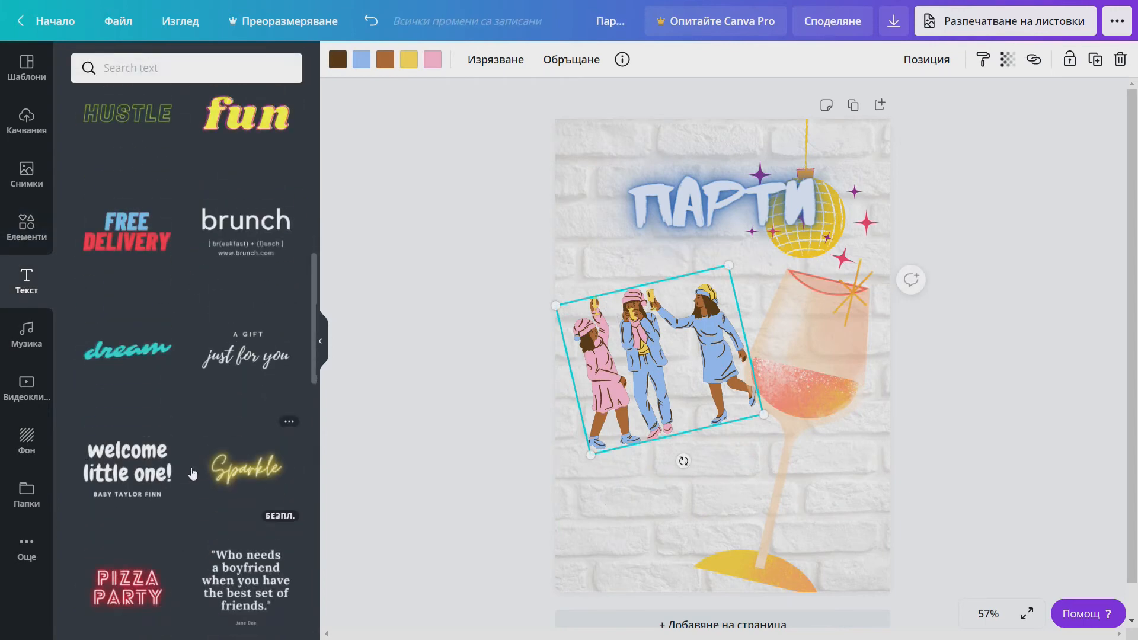
{"action": "scroll", "coordinate": [126, 481], "scroll_direction": "down", "scroll_amount": 2}
{"action": "scroll", "coordinate": [143, 491], "scroll_direction": "down", "scroll_amount": 3}
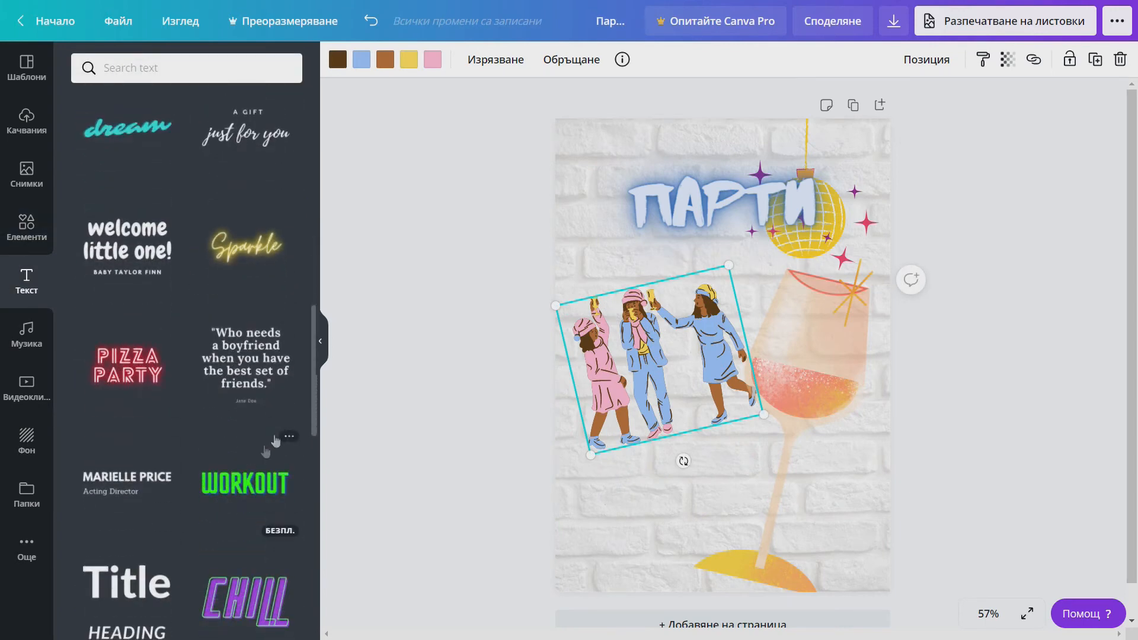
{"action": "scroll", "coordinate": [142, 491], "scroll_direction": "down", "scroll_amount": 2}
{"action": "scroll", "coordinate": [115, 440], "scroll_direction": "down", "scroll_amount": 3}
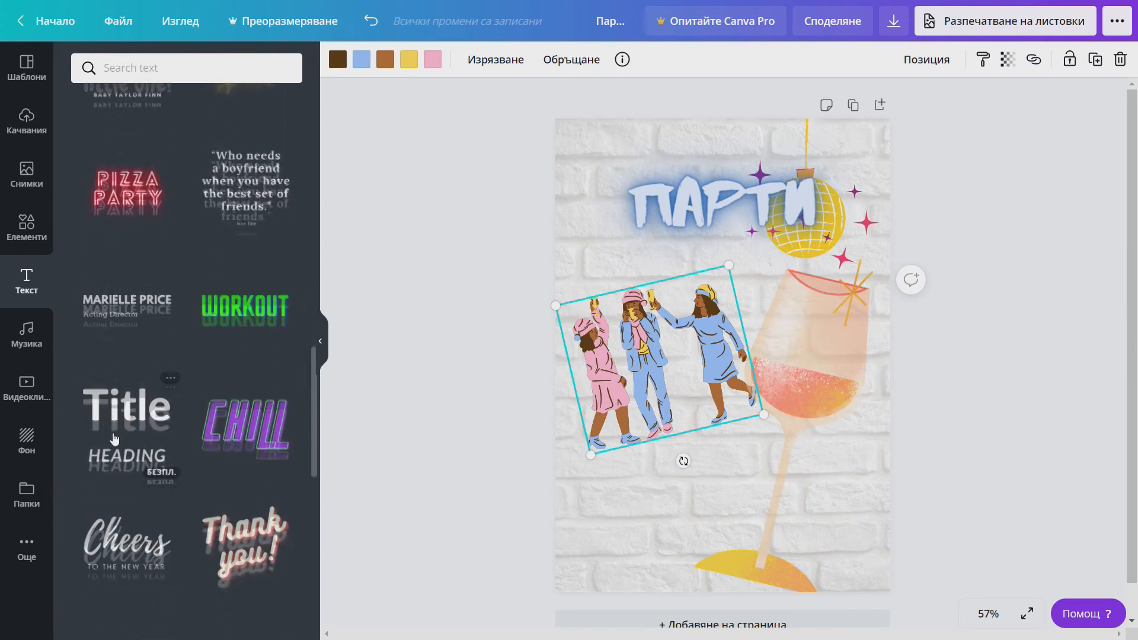
{"action": "scroll", "coordinate": [119, 494], "scroll_direction": "down", "scroll_amount": 2}
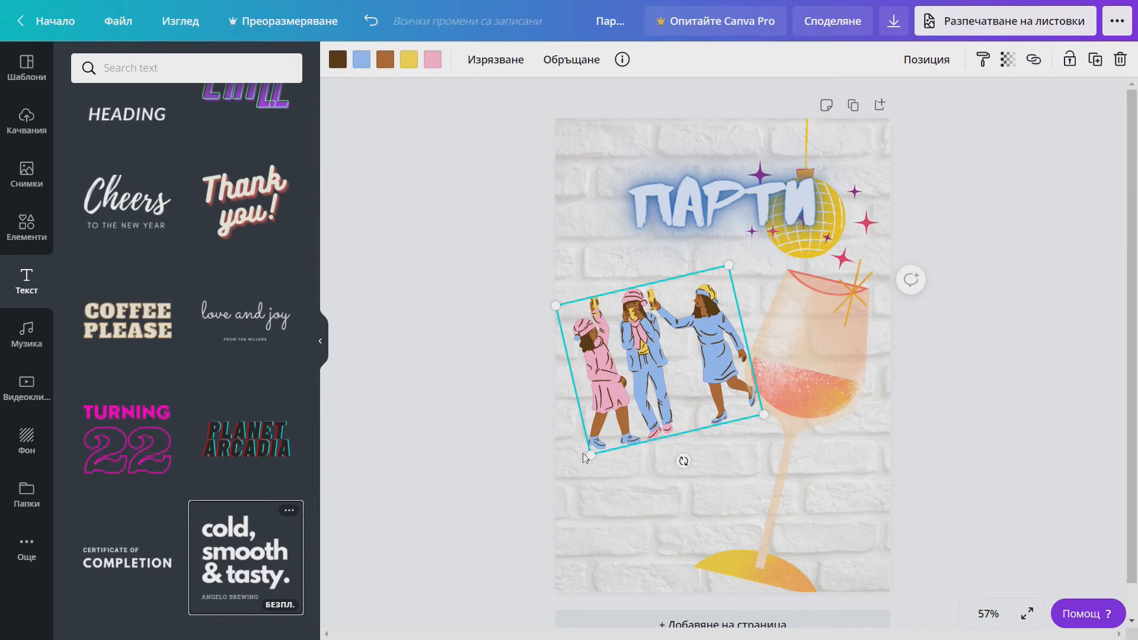
{"action": "left_click", "coordinate": [292, 534]}
{"action": "left_click", "coordinate": [682, 288]}
{"action": "left_click_drag", "start_coordinate": [683, 291], "coordinate": [674, 455]}
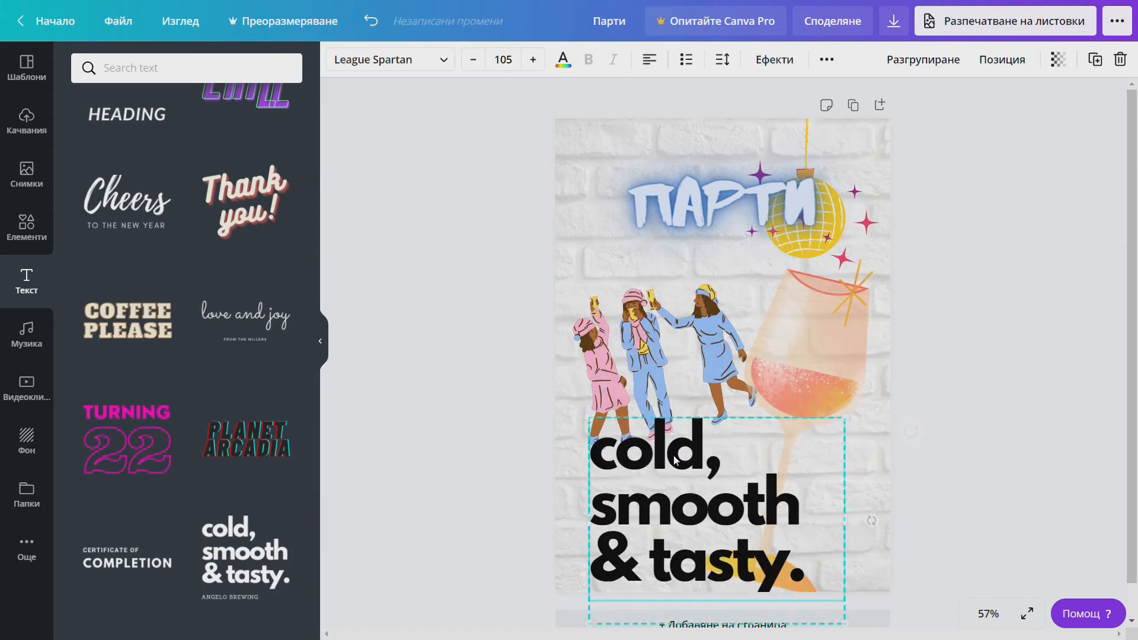
- Replace the template wording with the date '22 01 21' and 'събота' on a new line
{"action": "double_click", "coordinate": [675, 455]}
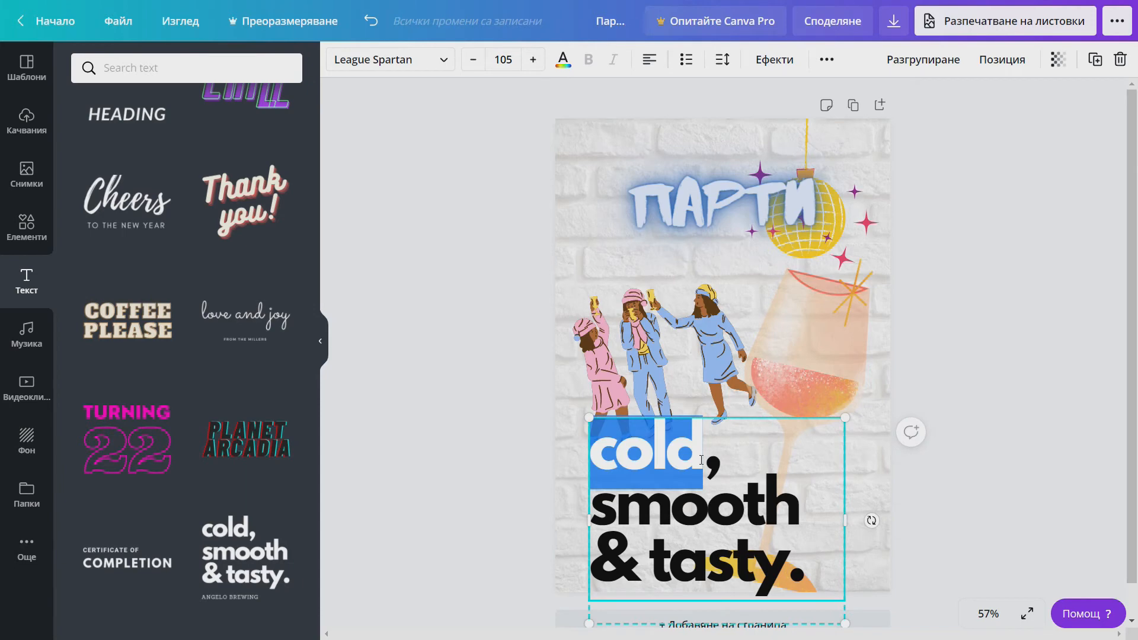
{"action": "key", "text": "Delete"}
{"action": "key", "text": "Delete"}
{"action": "key", "text": "Delete"}
{"action": "key", "text": "Delete"}
{"action": "key", "text": "Delete"}
{"action": "key", "text": "Delete"}
{"action": "key", "text": "Delete"}
{"action": "key", "text": "Delete"}
{"action": "key", "text": "Delete"}
{"action": "key", "text": "Delete"}
{"action": "key", "text": "Delete"}
{"action": "key", "text": "Delete"}
{"action": "key", "text": "Delete"}
{"action": "key", "text": "Delete"}
{"action": "key", "text": "Delete"}
{"action": "key", "text": "Delete"}
{"action": "key", "text": "Delete"}
{"action": "key", "text": "Delete"}
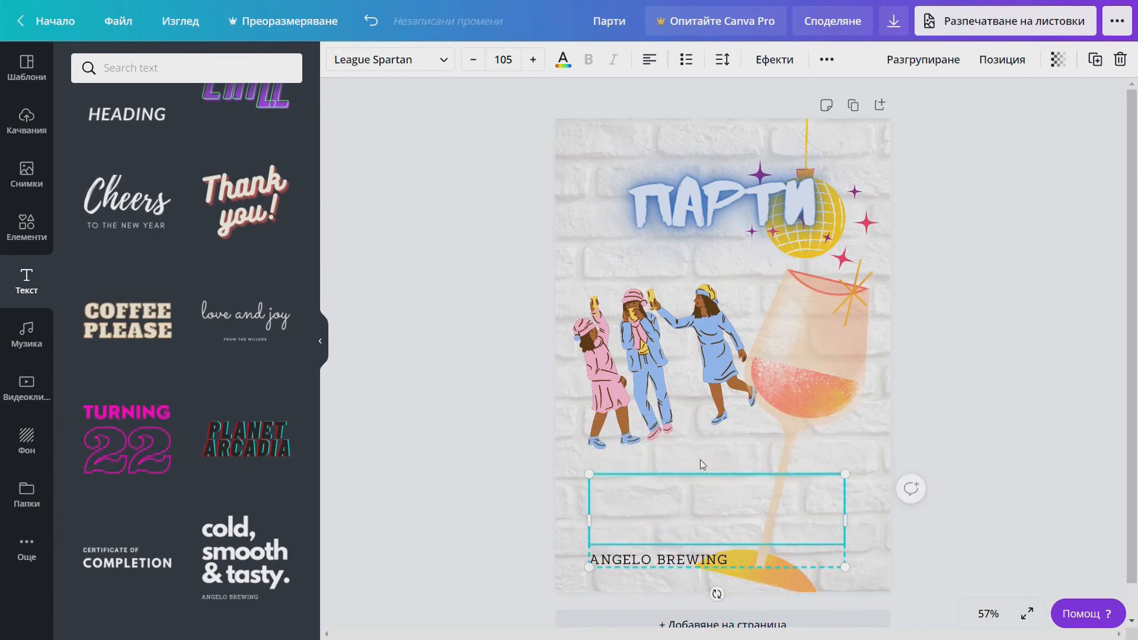
{"action": "type", "text": "22"}
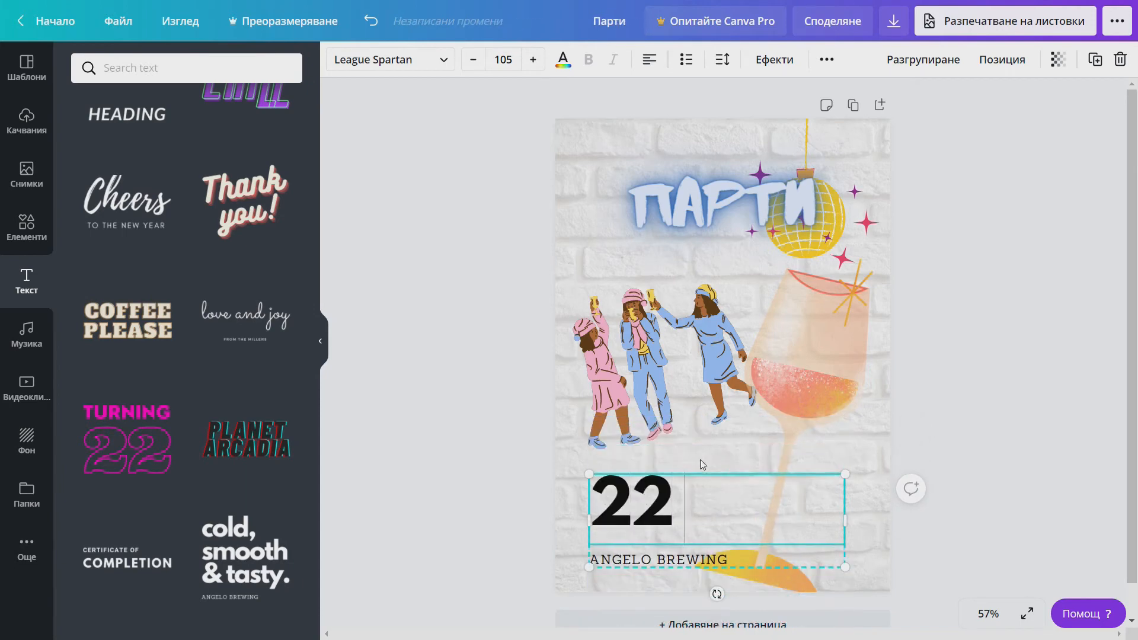
{"action": "type", "text": " 01 2"}
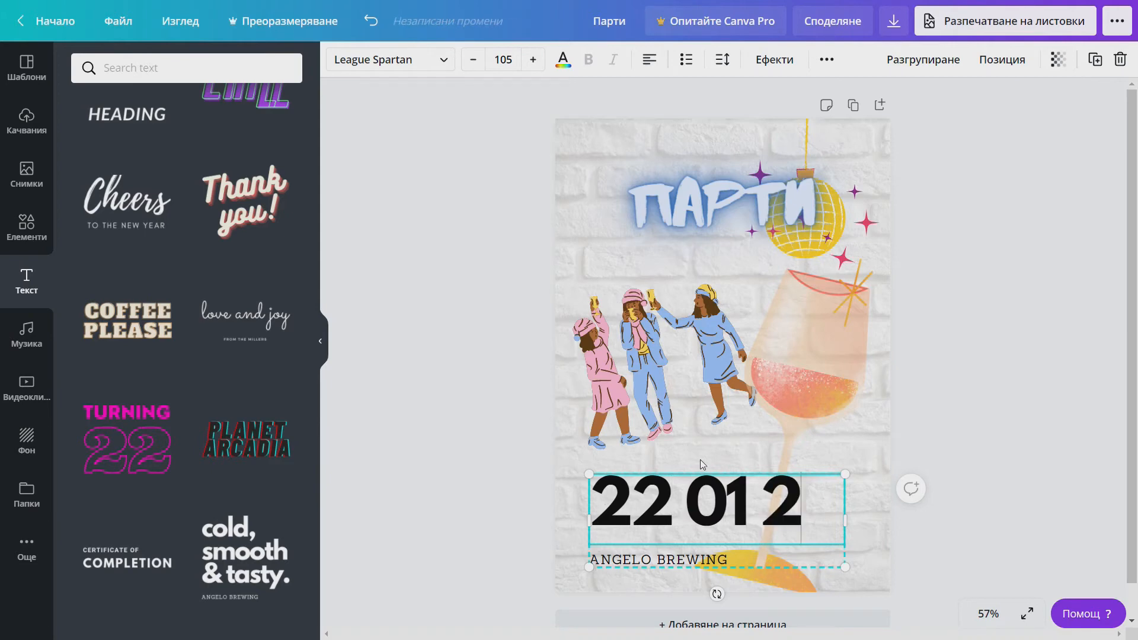
{"action": "type", "text": "1"}
{"action": "key", "text": "Return"}
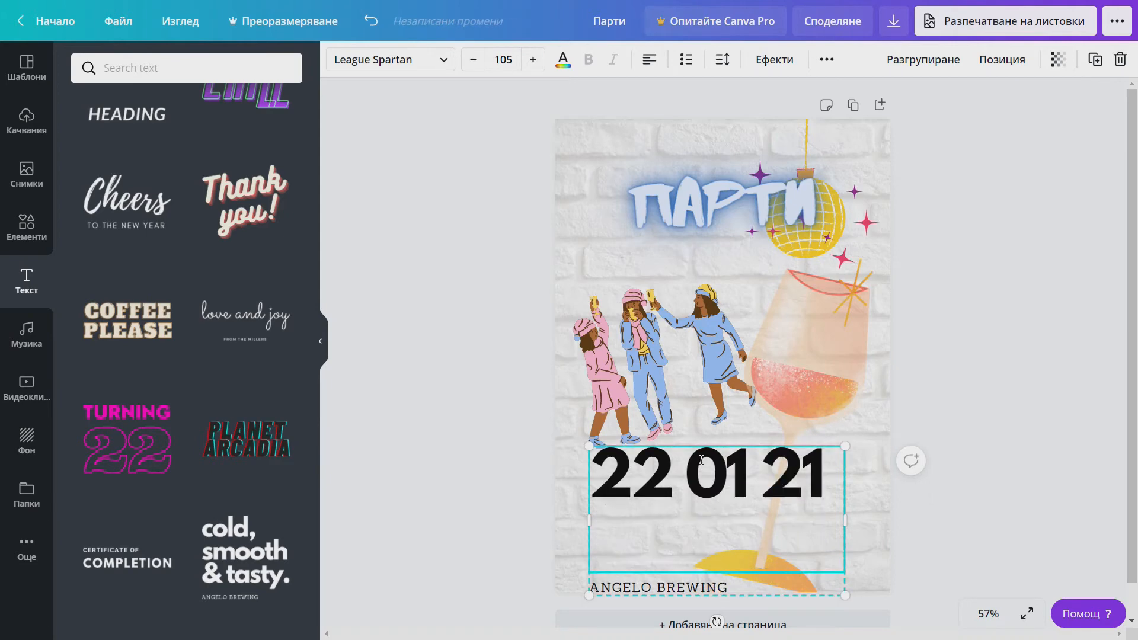
{"action": "type", "text": "събота"}
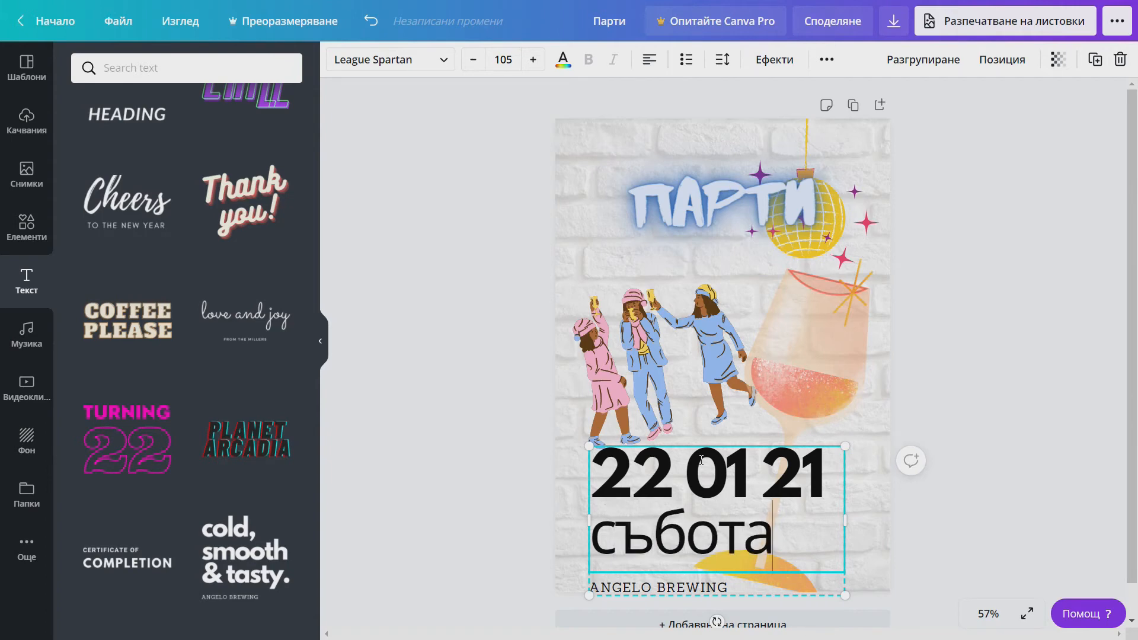
- Replace the ANGELO BREWING line with the venue's street address
{"action": "left_click", "coordinate": [728, 587]}
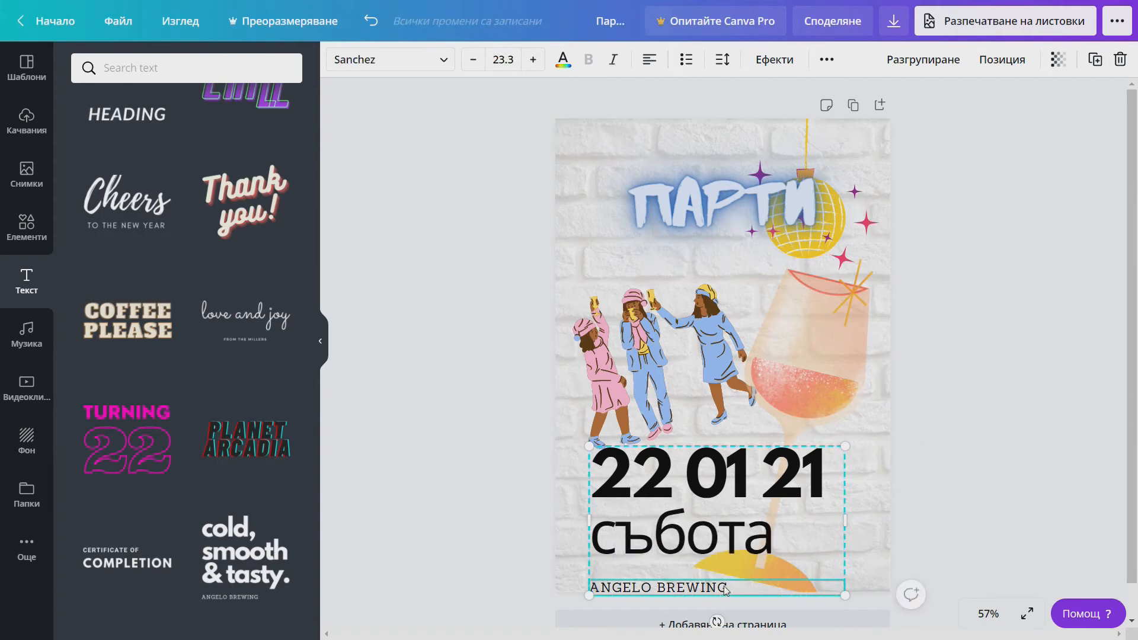
{"action": "double_click", "coordinate": [726, 588]}
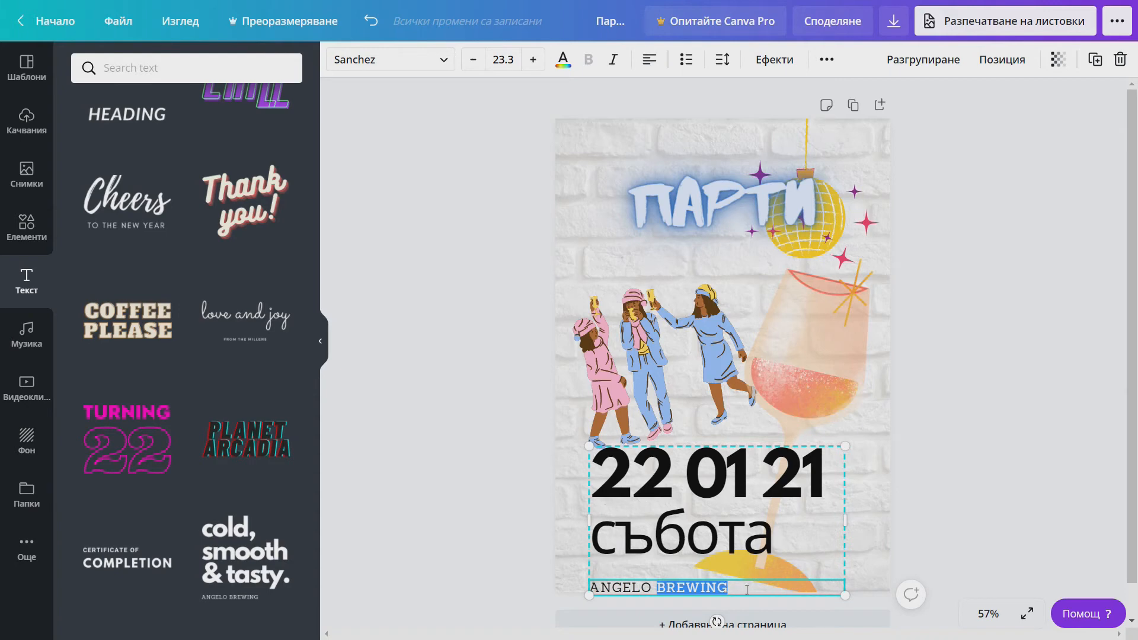
{"action": "key", "text": "BackSpace"}
{"action": "key", "text": "BackSpace"}
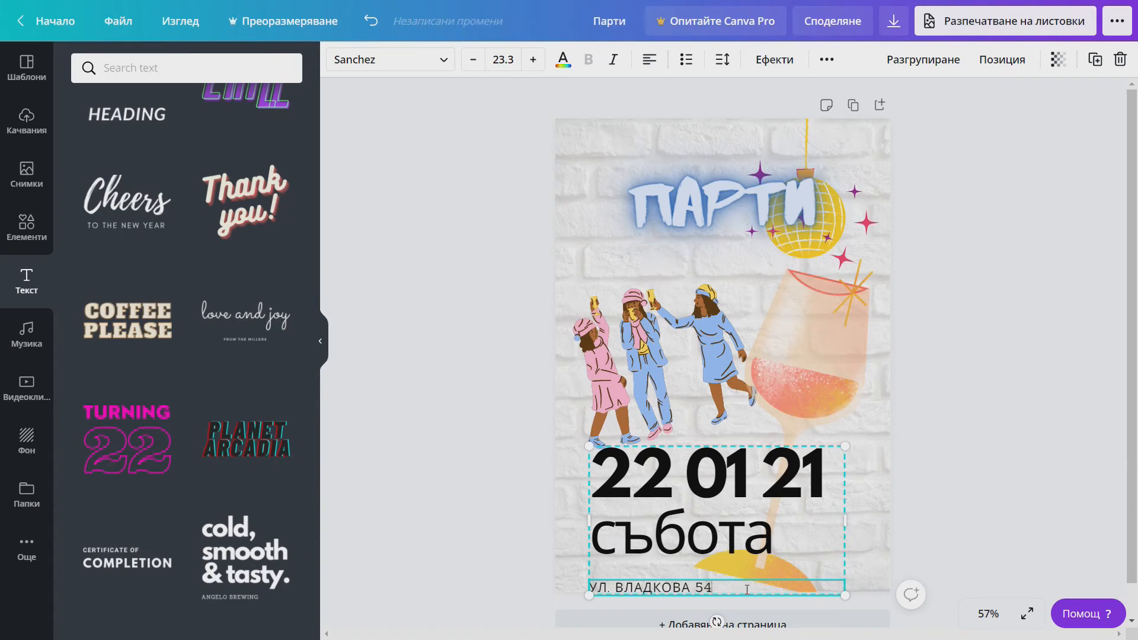
{"action": "left_click", "coordinate": [885, 508]}
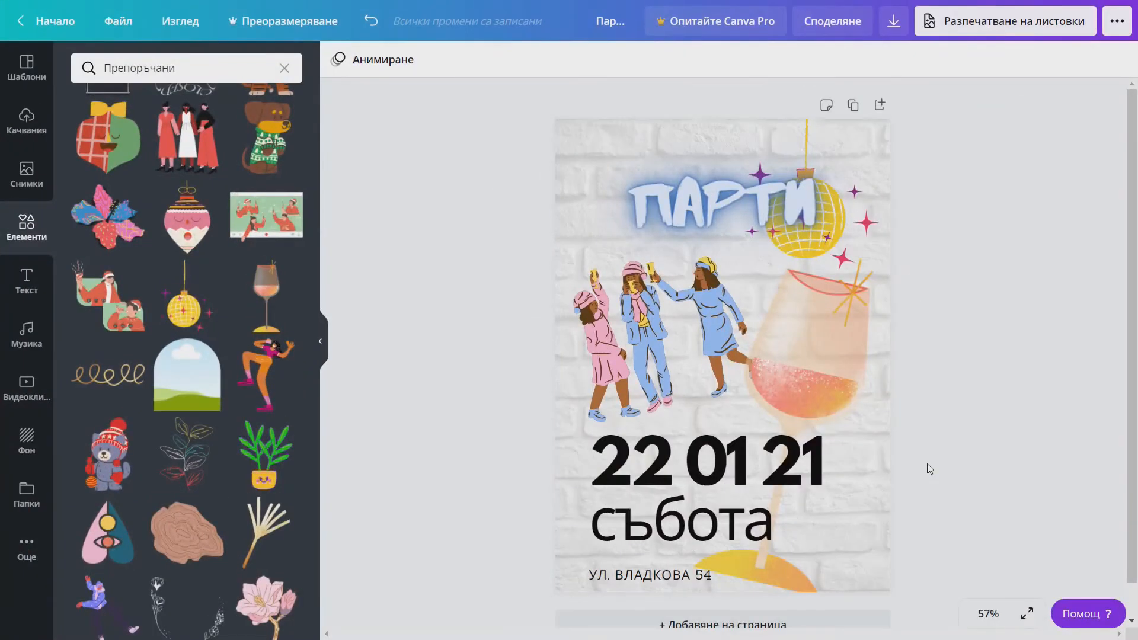
- Upload the map image file from the Desktop into Canva's uploads
{"action": "left_click", "coordinate": [27, 120]}
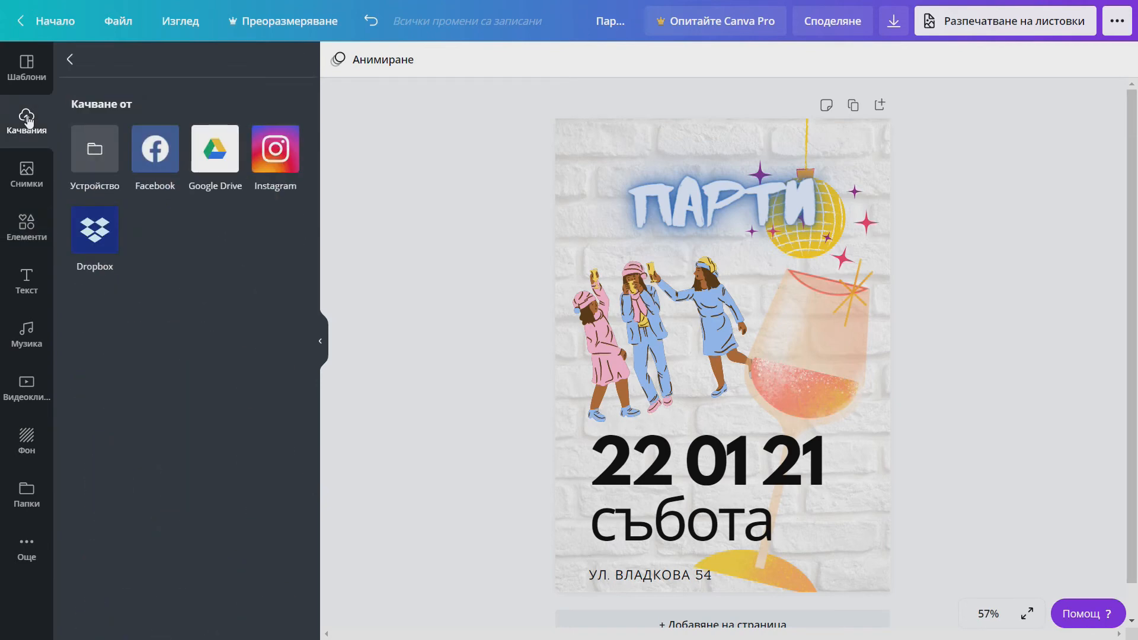
{"action": "left_click", "coordinate": [70, 61]}
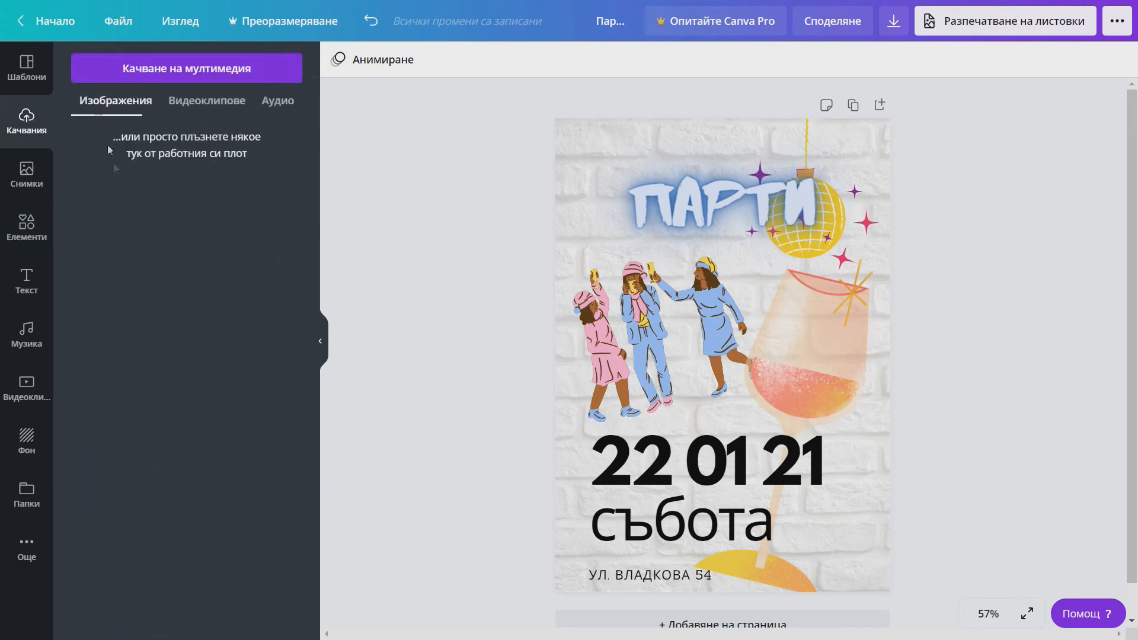
{"action": "left_click", "coordinate": [170, 70]}
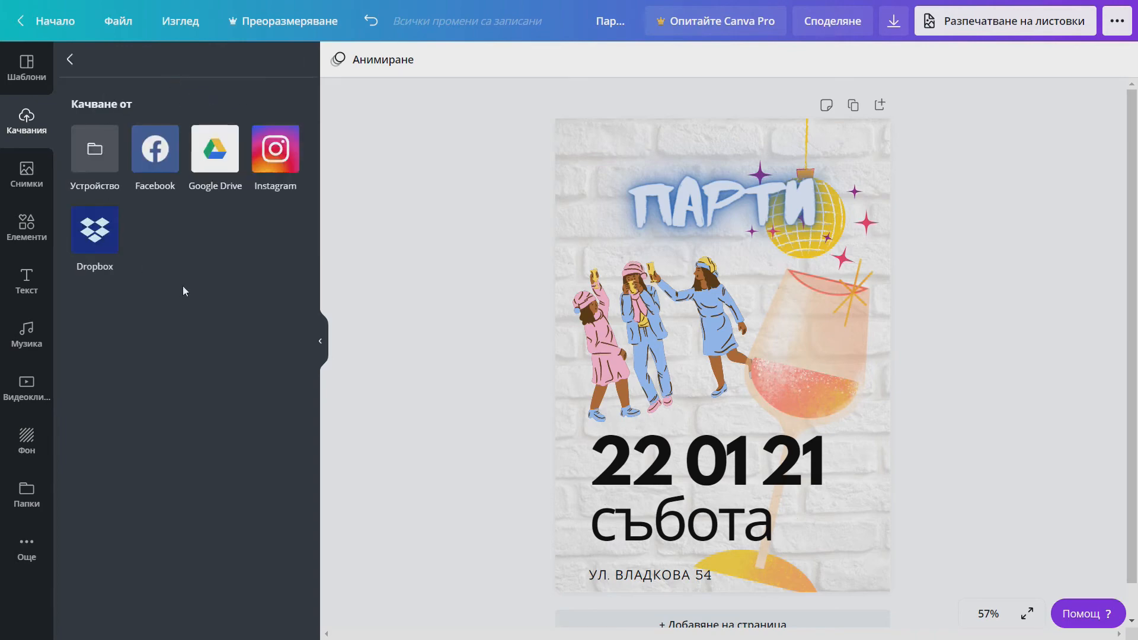
{"action": "left_click", "coordinate": [93, 153]}
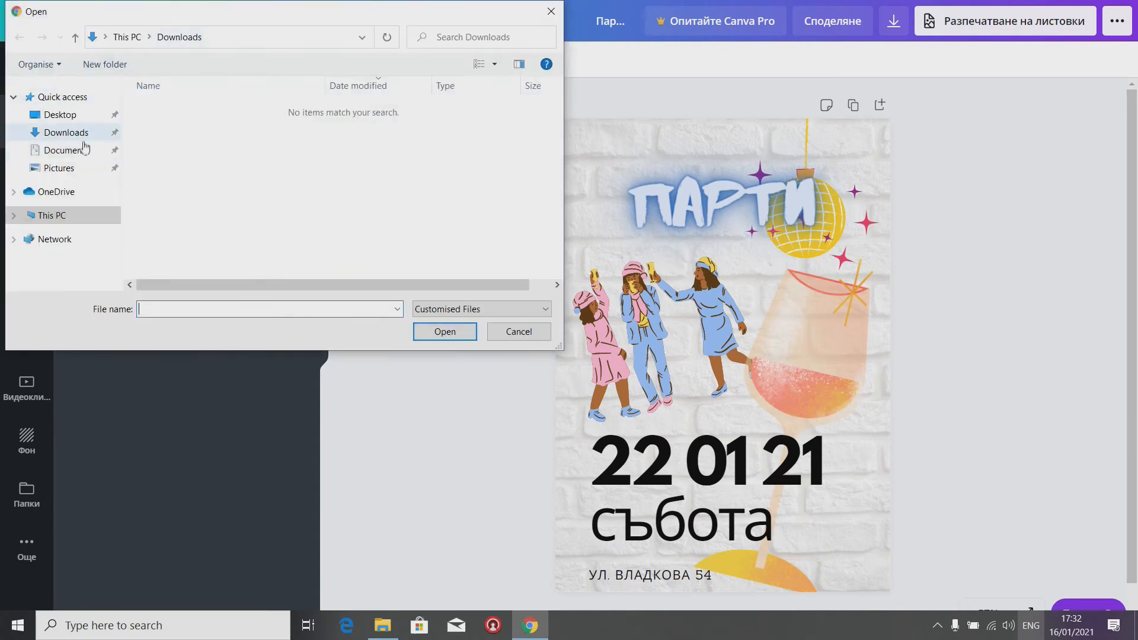
{"action": "left_click", "coordinate": [60, 115]}
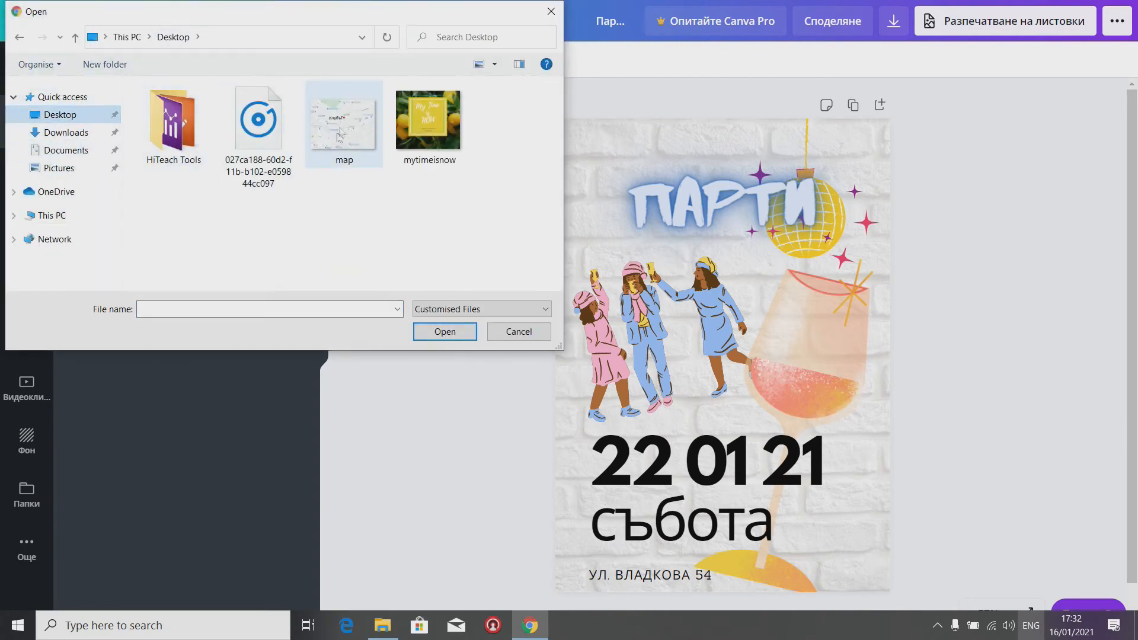
{"action": "left_click", "coordinate": [360, 157]}
{"action": "left_click", "coordinate": [455, 333]}
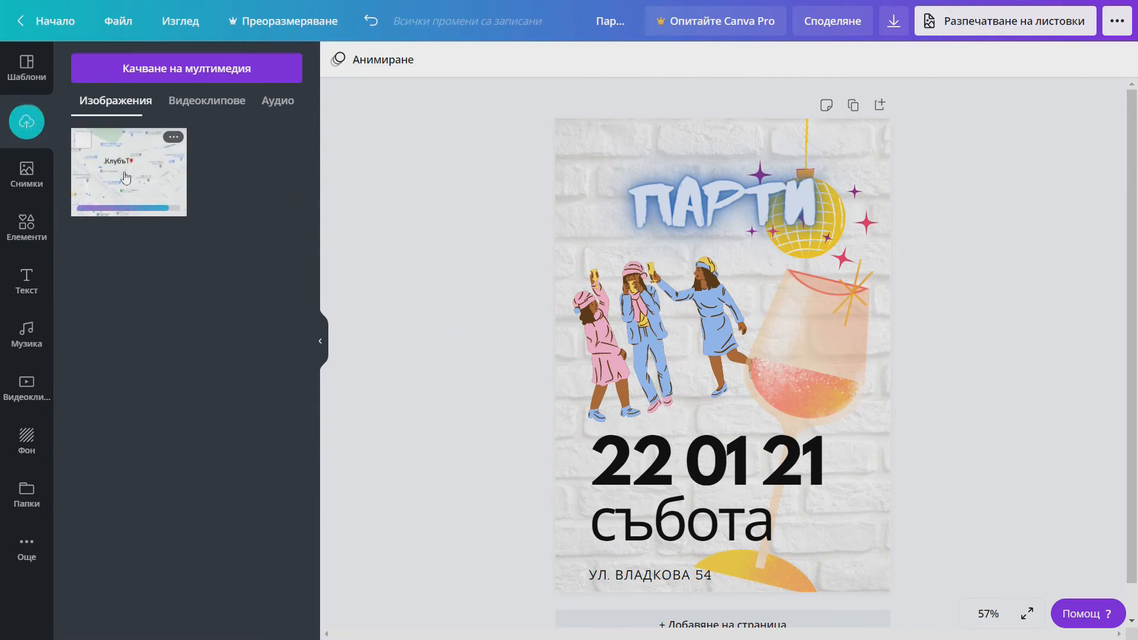
- Place the uploaded map over the glass in the lower right, behind the date and address
{"action": "left_click_drag", "start_coordinate": [131, 179], "coordinate": [734, 414]}
{"action": "left_click_drag", "start_coordinate": [823, 331], "coordinate": [901, 427]}
{"action": "left_click_drag", "start_coordinate": [964, 368], "coordinate": [867, 495]}
{"action": "left_click_drag", "start_coordinate": [820, 555], "coordinate": [814, 523]}
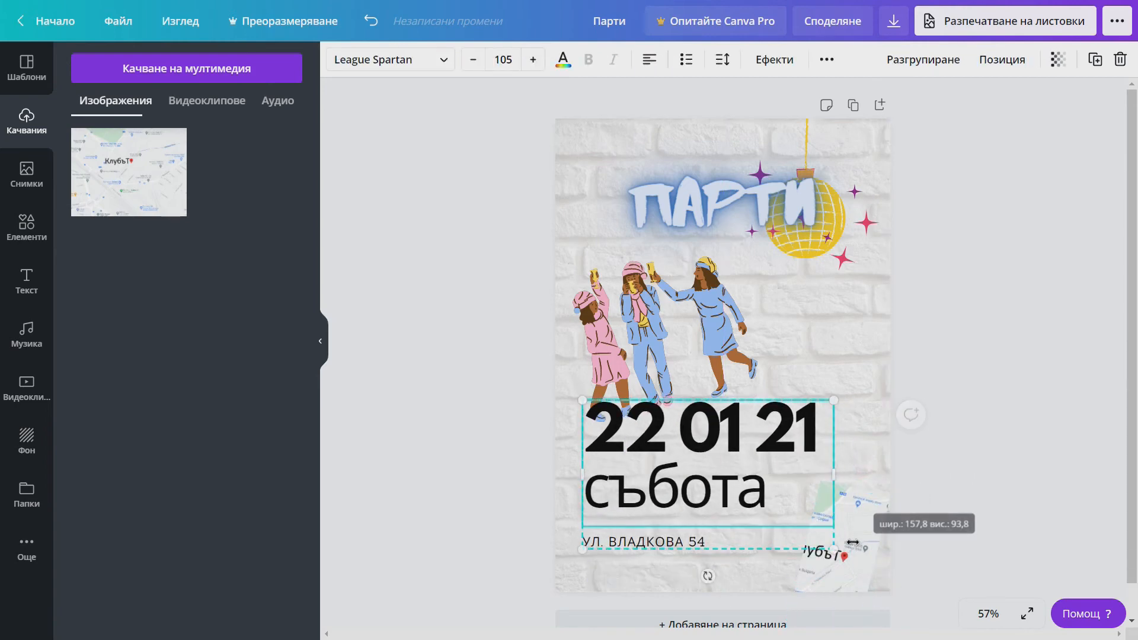
{"action": "left_click_drag", "start_coordinate": [847, 573], "coordinate": [826, 635]}
{"action": "left_click_drag", "start_coordinate": [853, 569], "coordinate": [884, 572]}
{"action": "left_click_drag", "start_coordinate": [788, 498], "coordinate": [699, 477]}
{"action": "left_click", "coordinate": [947, 348]}
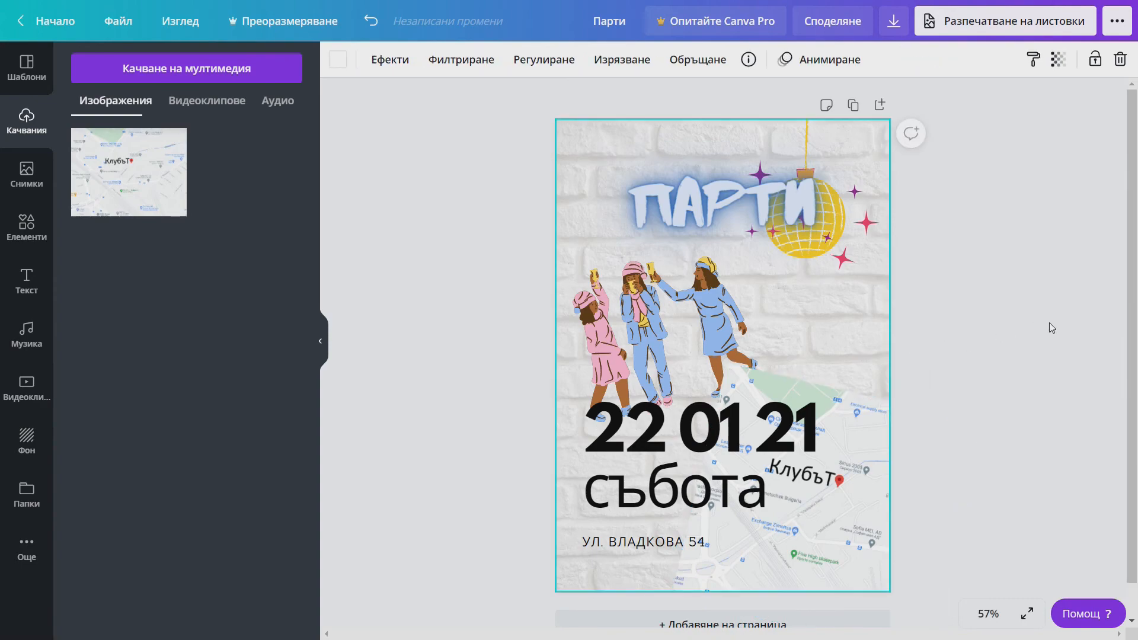
{"action": "left_click", "coordinate": [320, 340]}
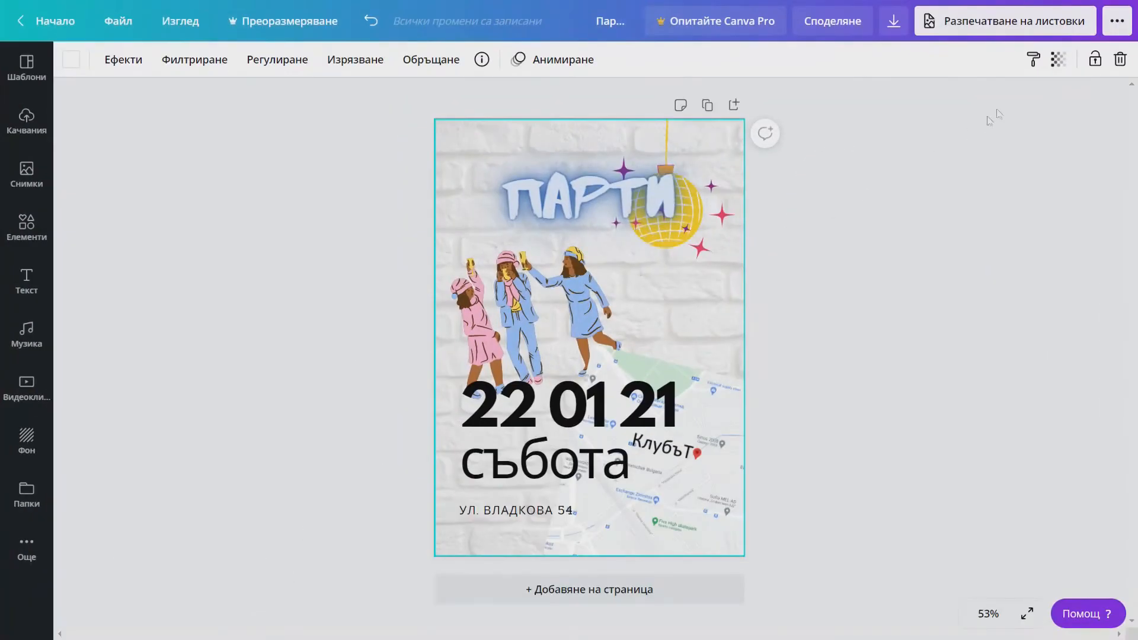
- Download the flyer as a PDF Print file saved to the Desktop as Парти.pdf
{"action": "left_click", "coordinate": [893, 25]}
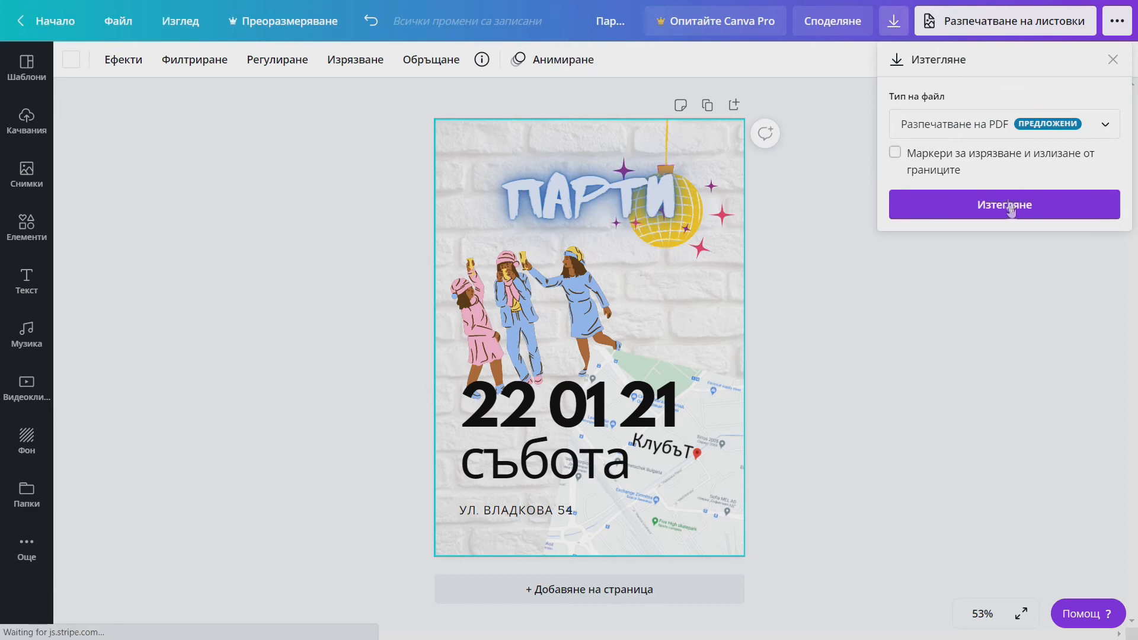
{"action": "left_click", "coordinate": [1013, 213]}
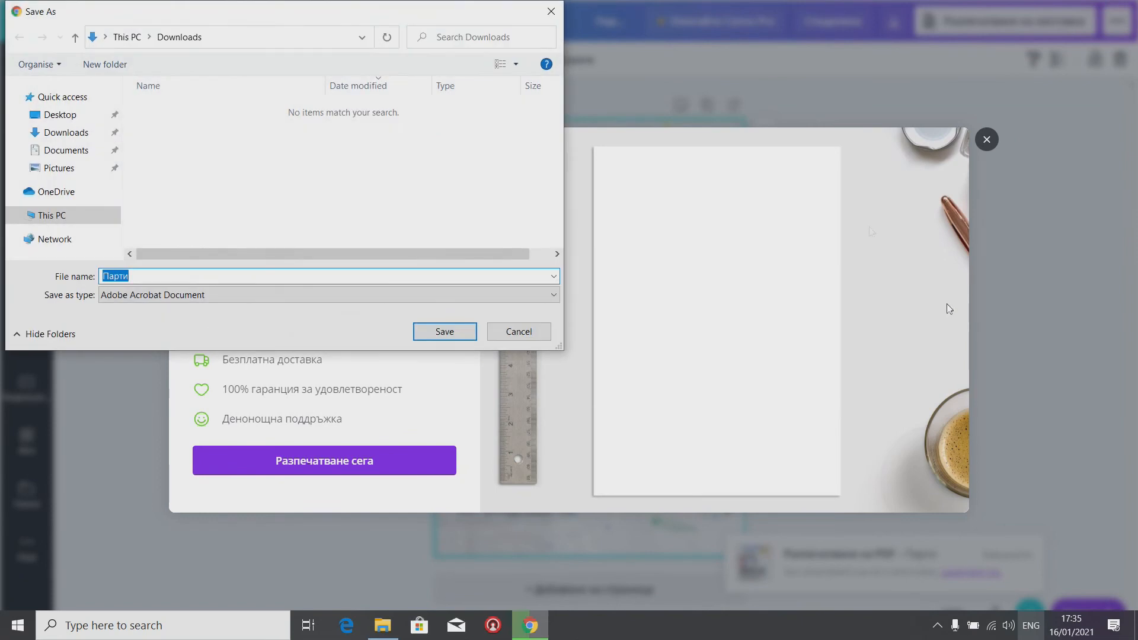
{"action": "left_click", "coordinate": [58, 117]}
{"action": "left_click", "coordinate": [442, 341]}
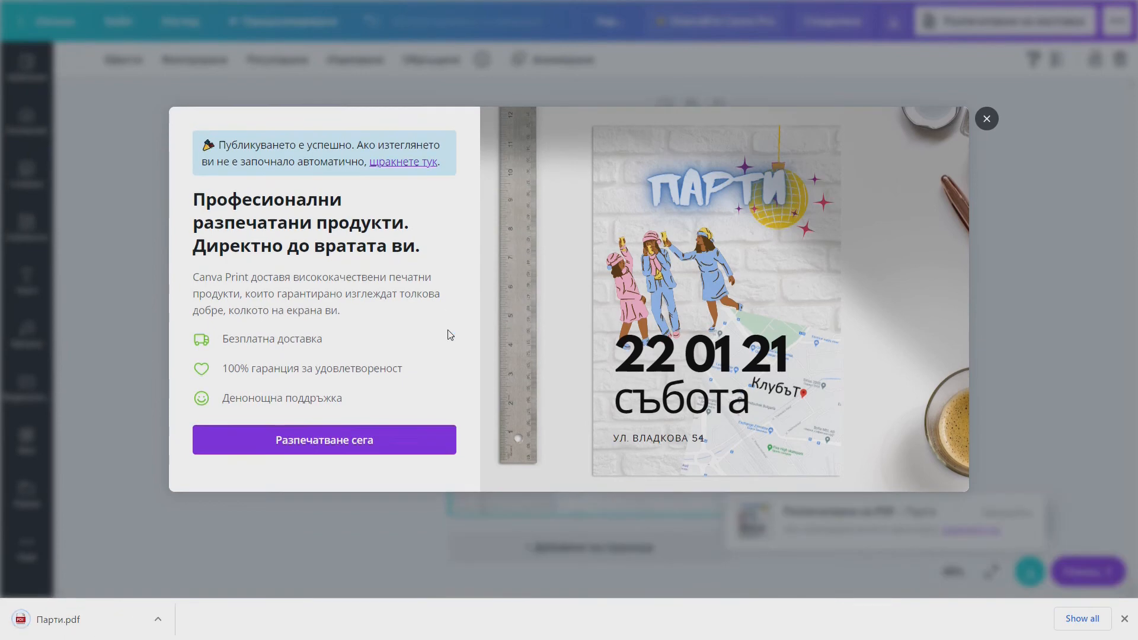
{"action": "left_click", "coordinate": [987, 119]}
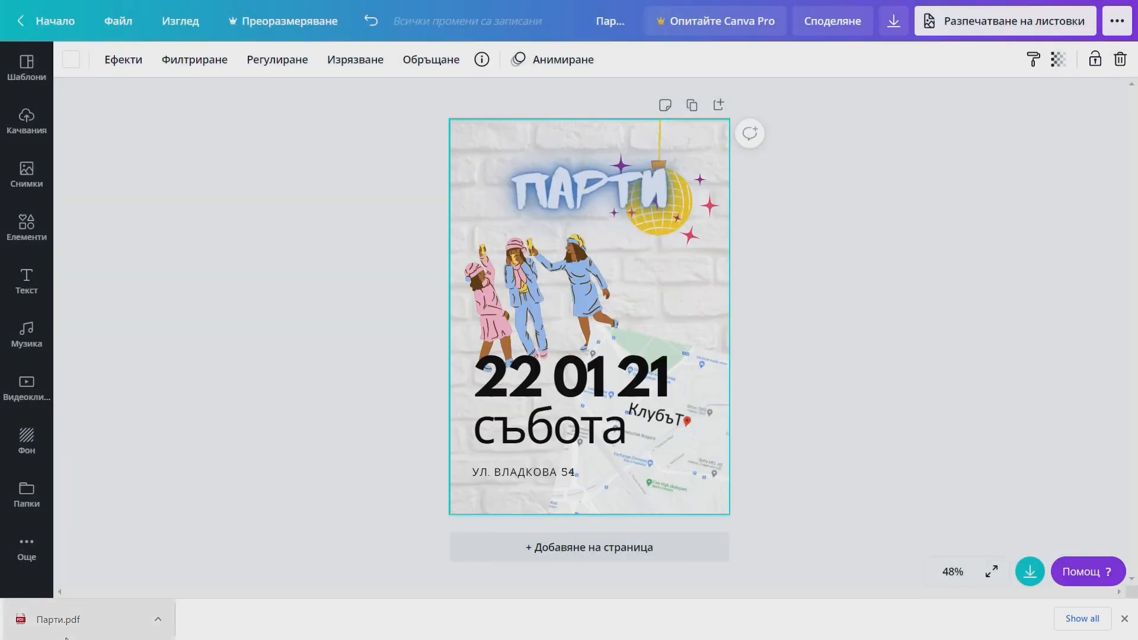
{"action": "left_click", "coordinate": [81, 627]}
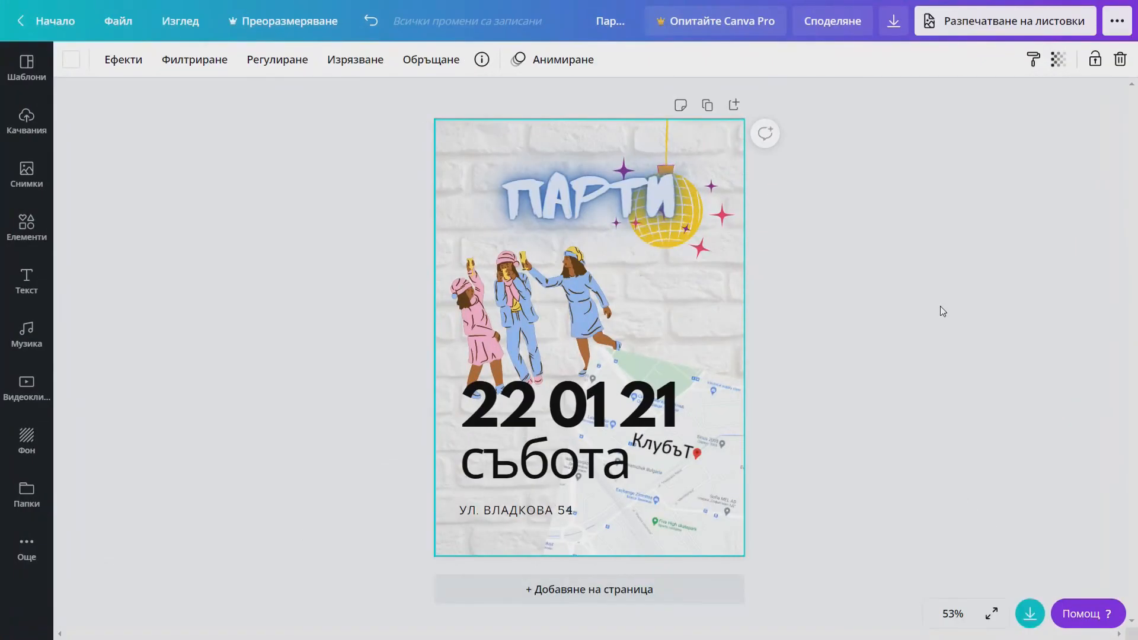
- Send the contact an edit invitation to the flyer by e-mail, then copy the design's share link
{"action": "left_click", "coordinate": [830, 23]}
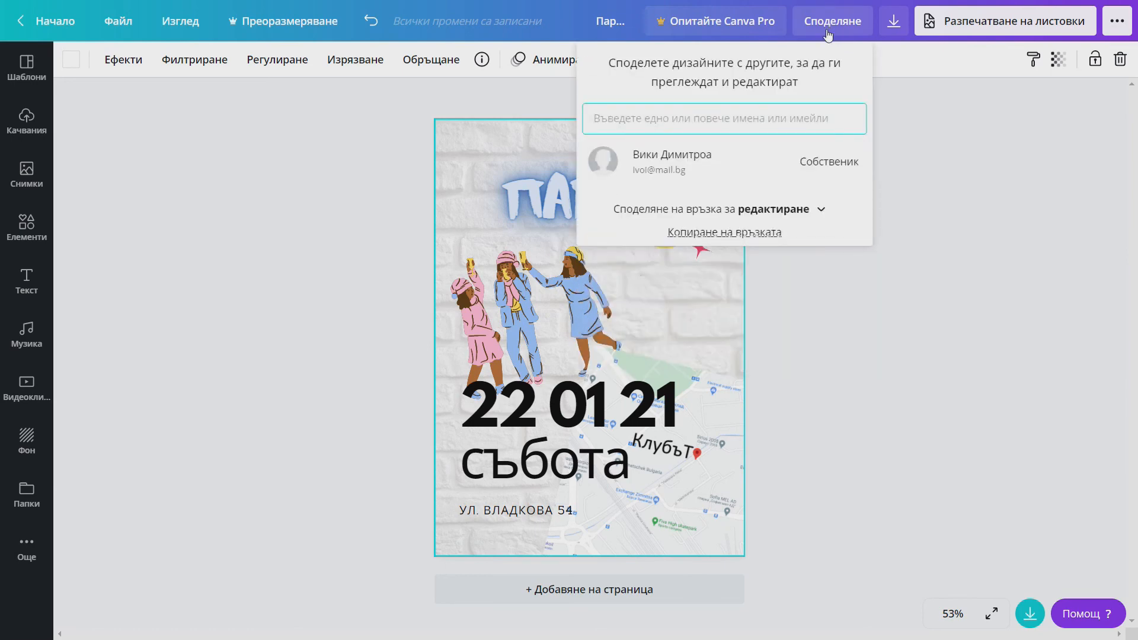
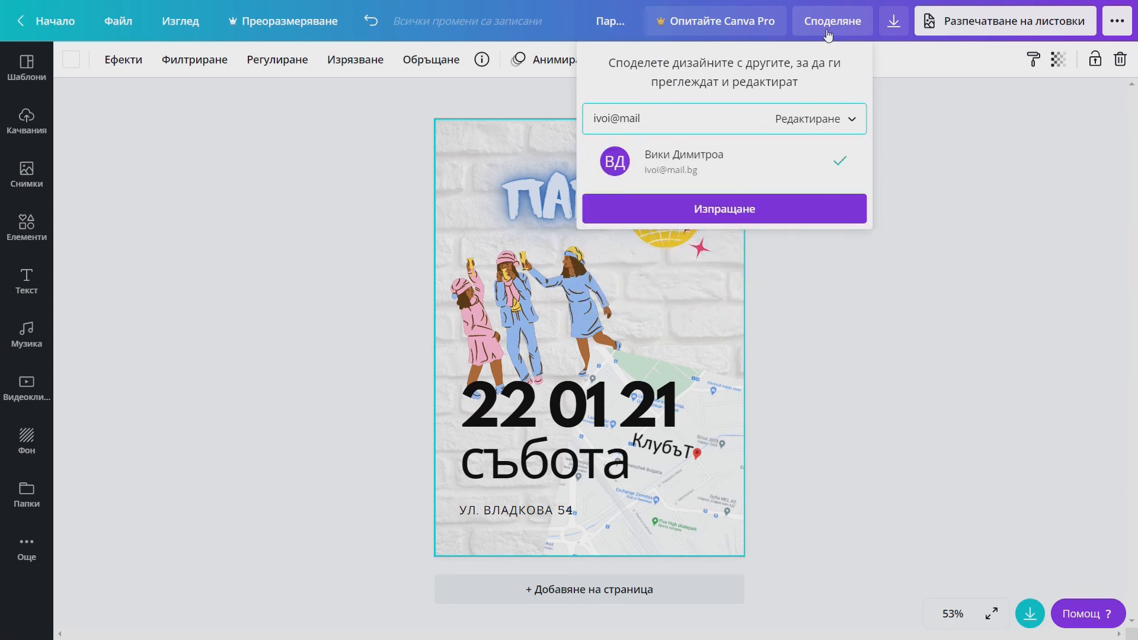
{"action": "left_click", "coordinate": [720, 211]}
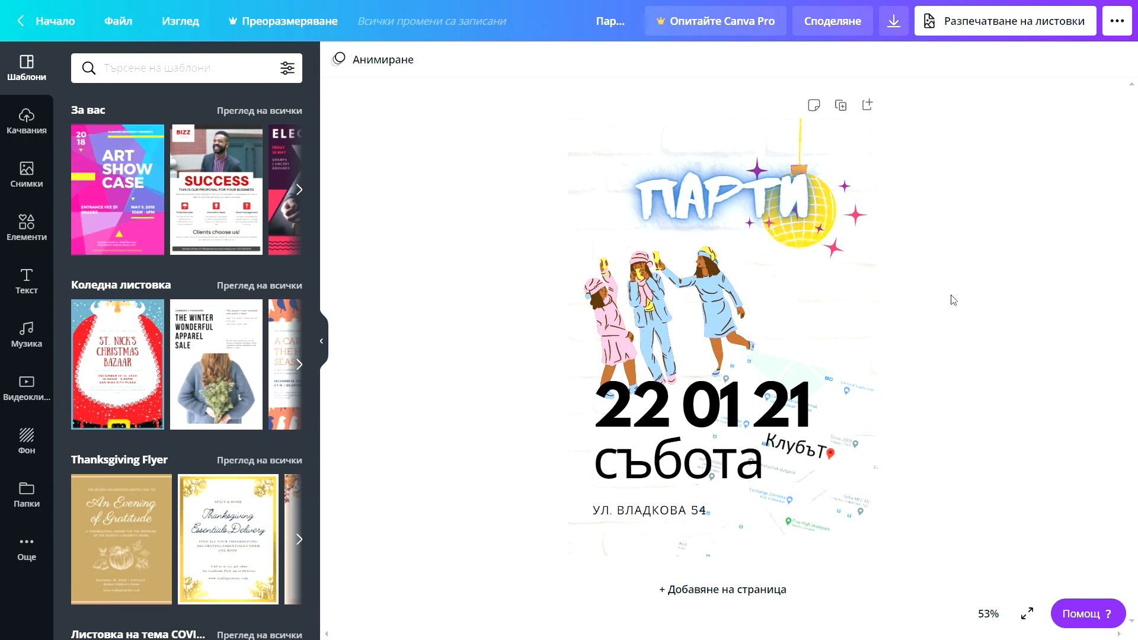
{"action": "left_click", "coordinate": [856, 25]}
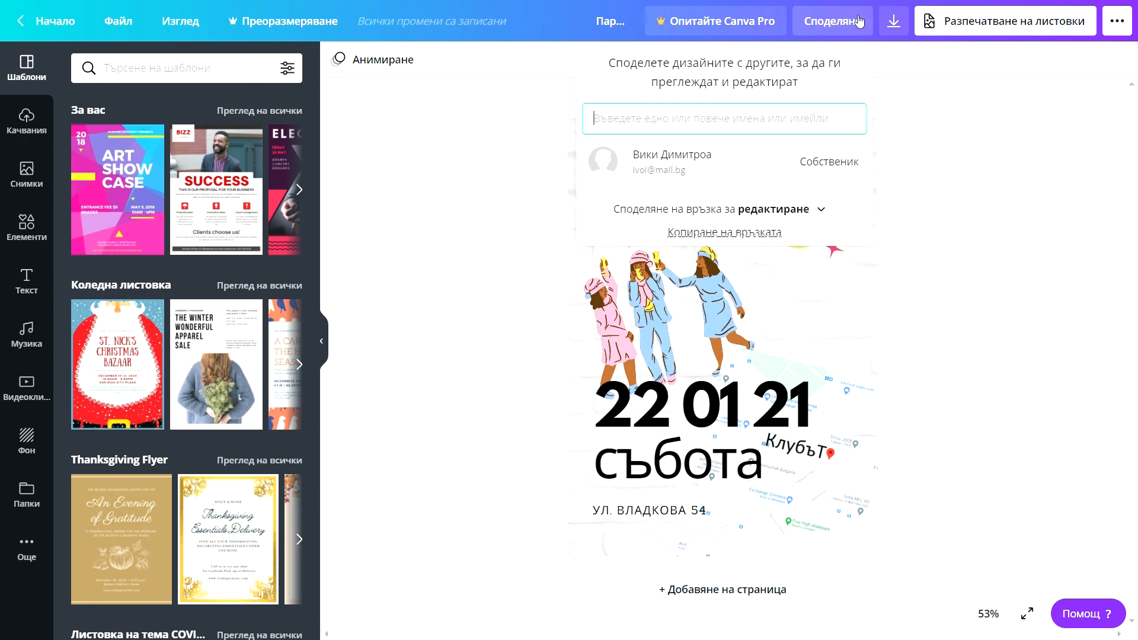
{"action": "left_click", "coordinate": [727, 233]}
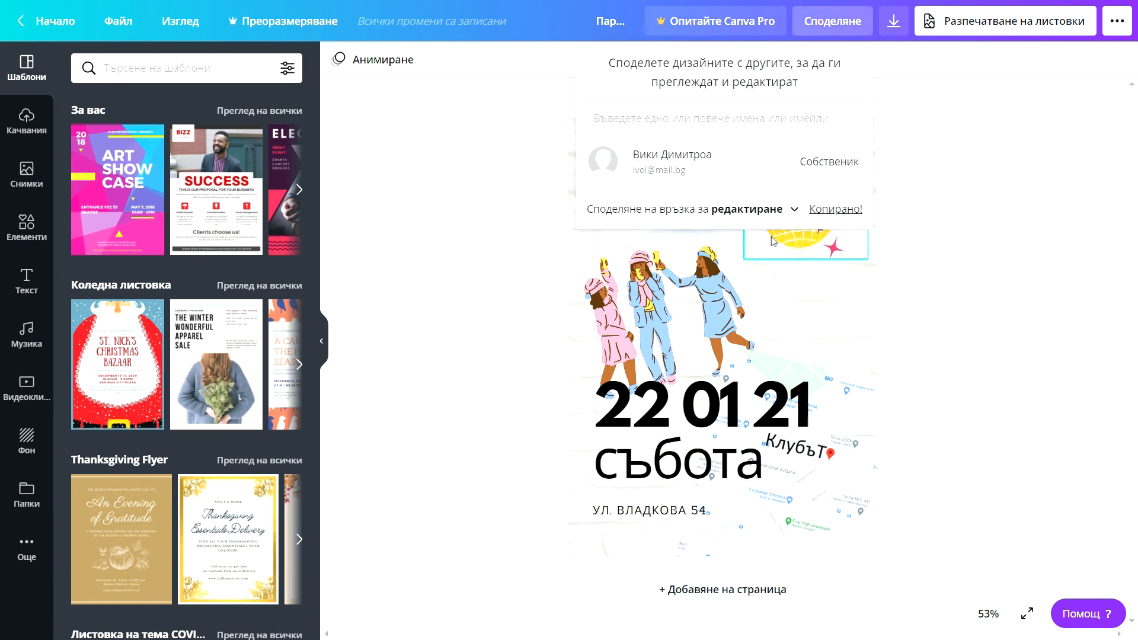